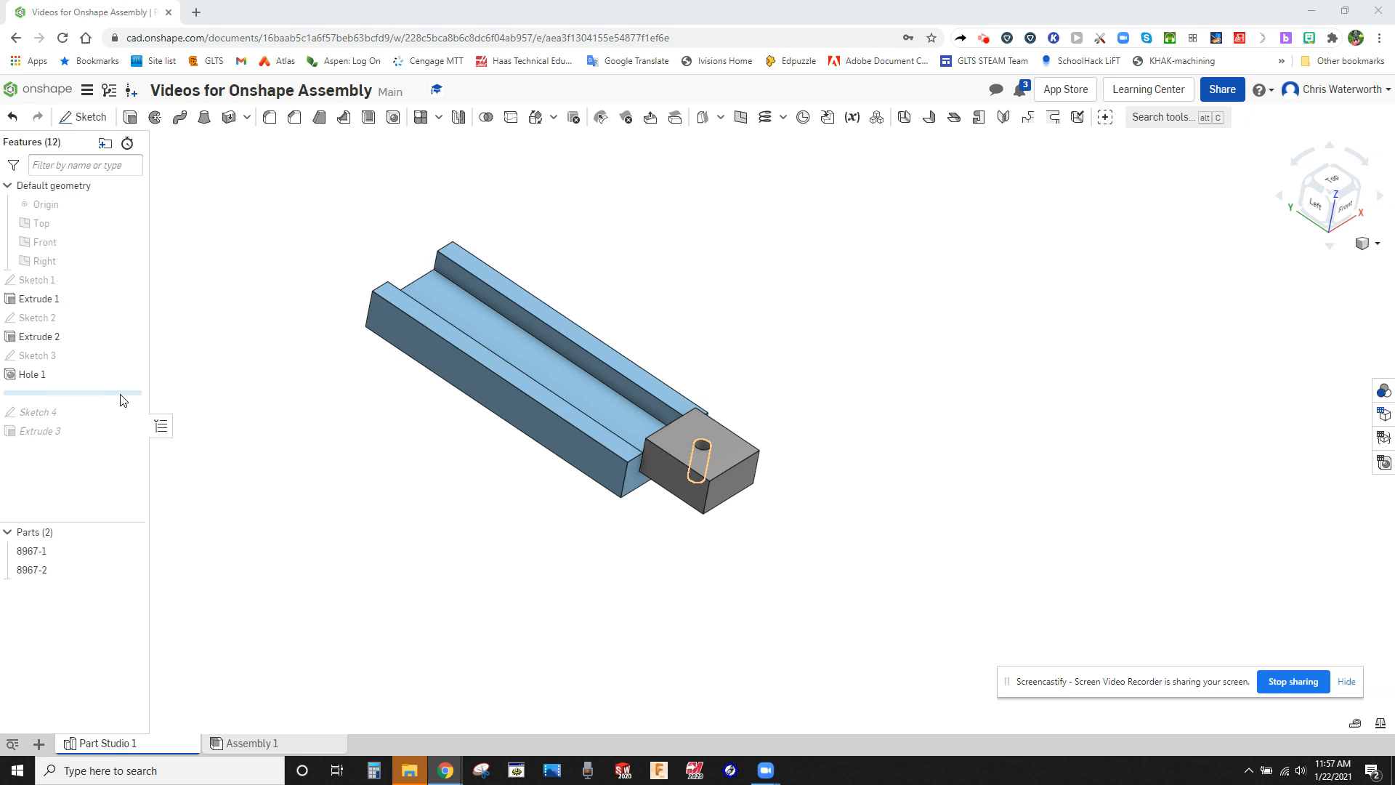
Roll the feature history forward to just after Sketch 4 and examine the handle profile around the block's hole.
drag(122, 400, 113, 412)
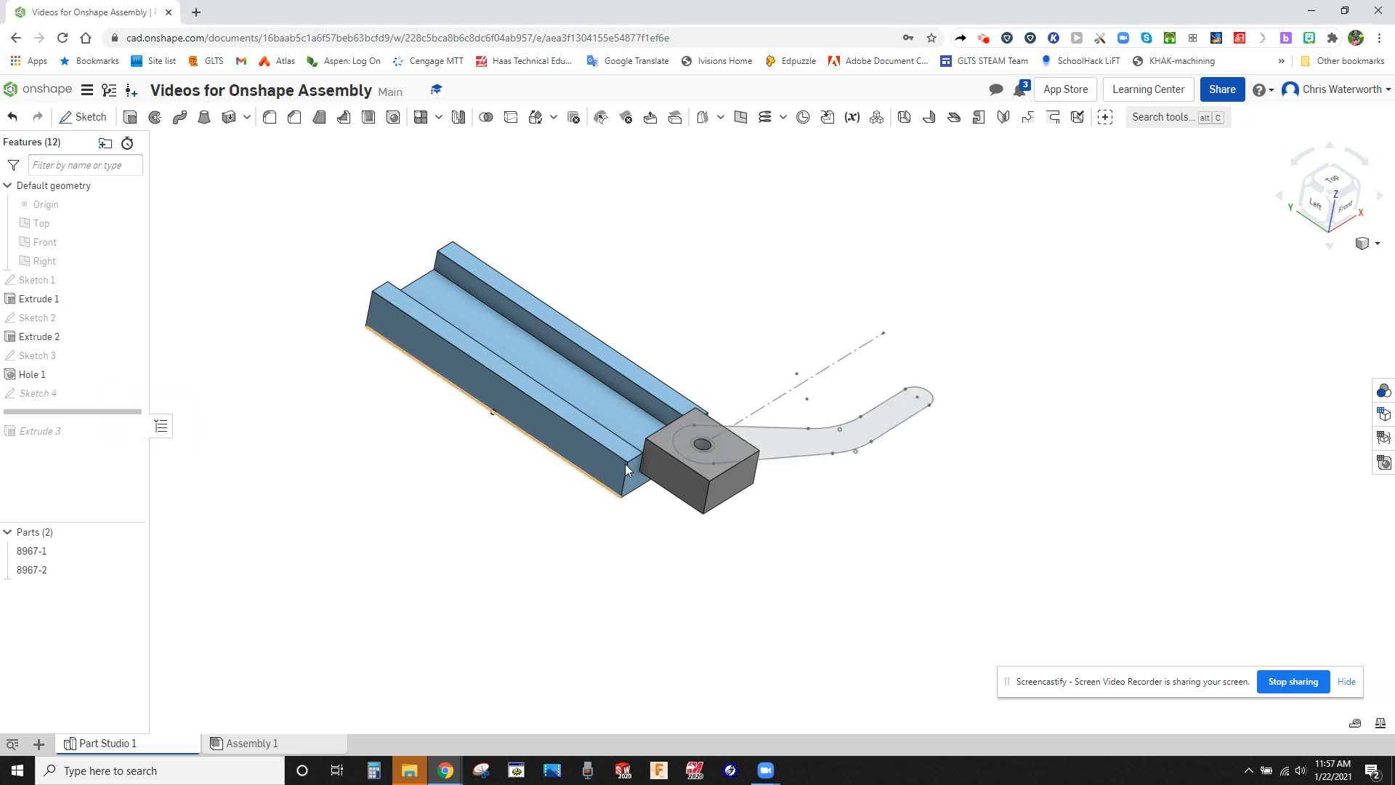
scroll(703, 442, up, 3)
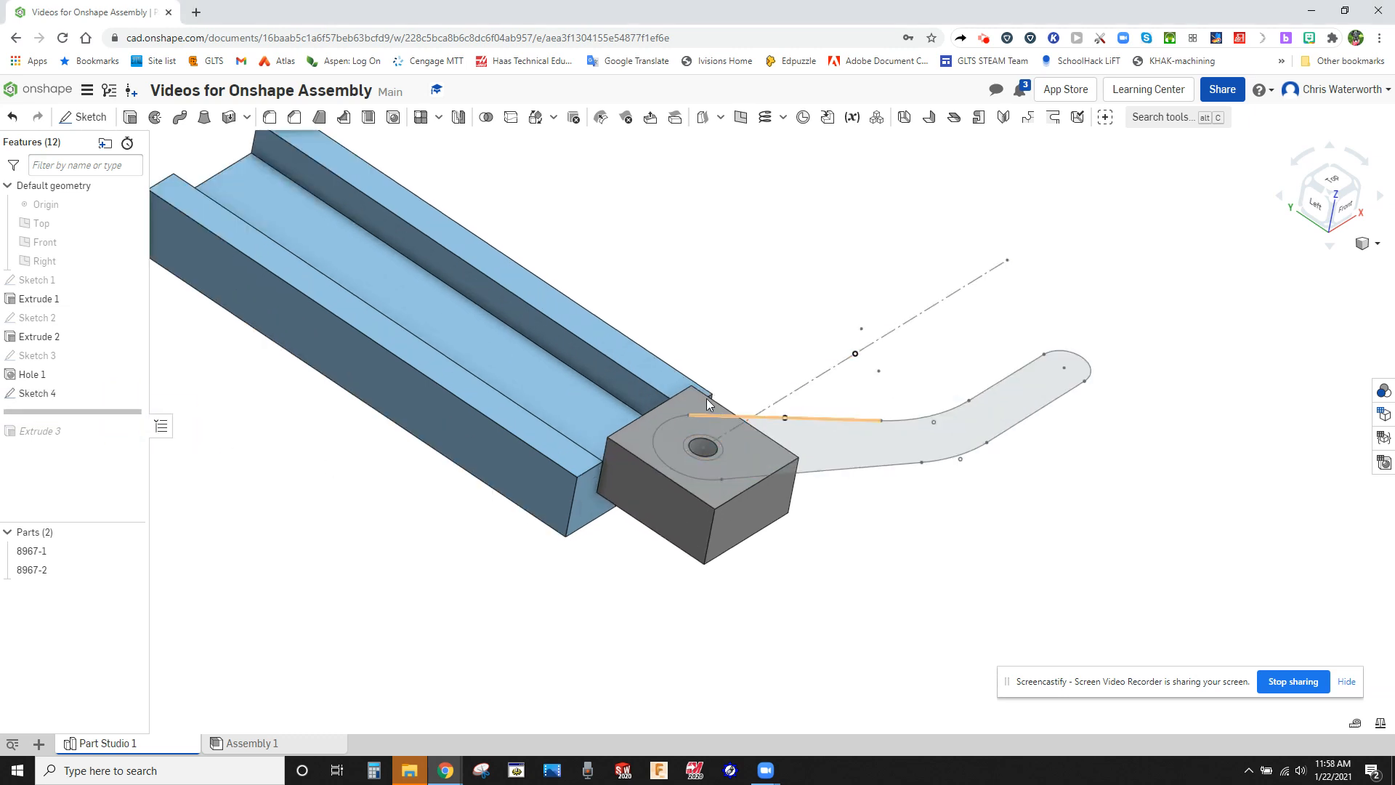
click(690, 404)
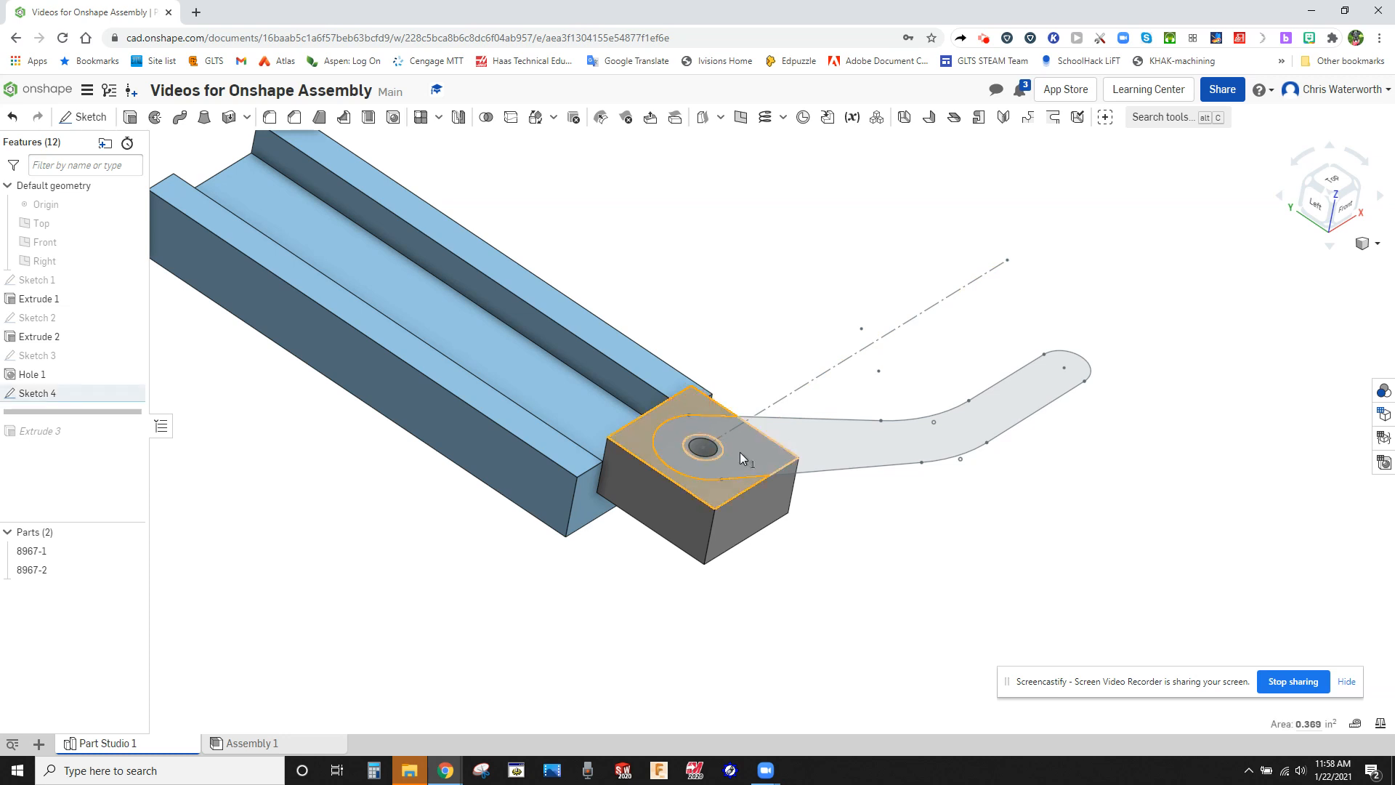
right_click(740, 452)
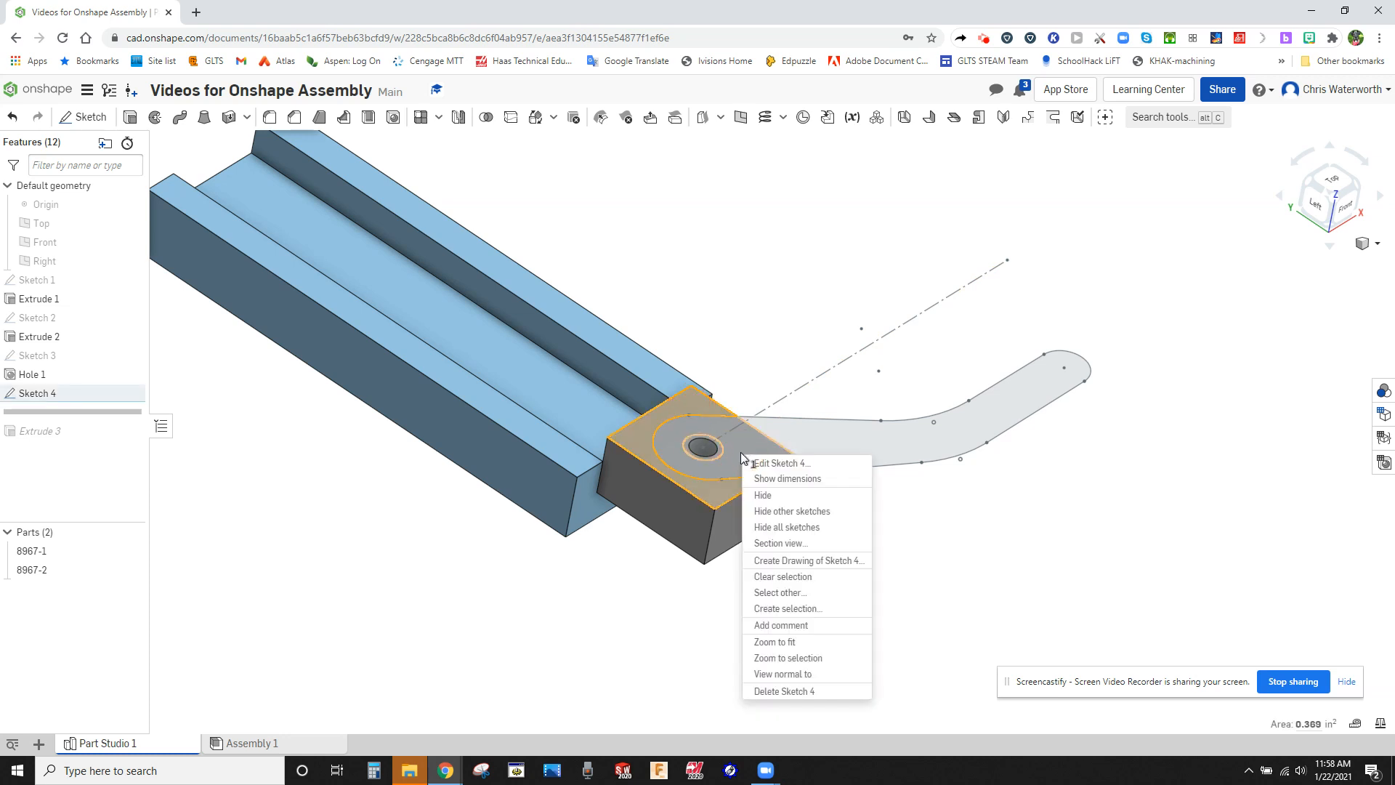
click(841, 532)
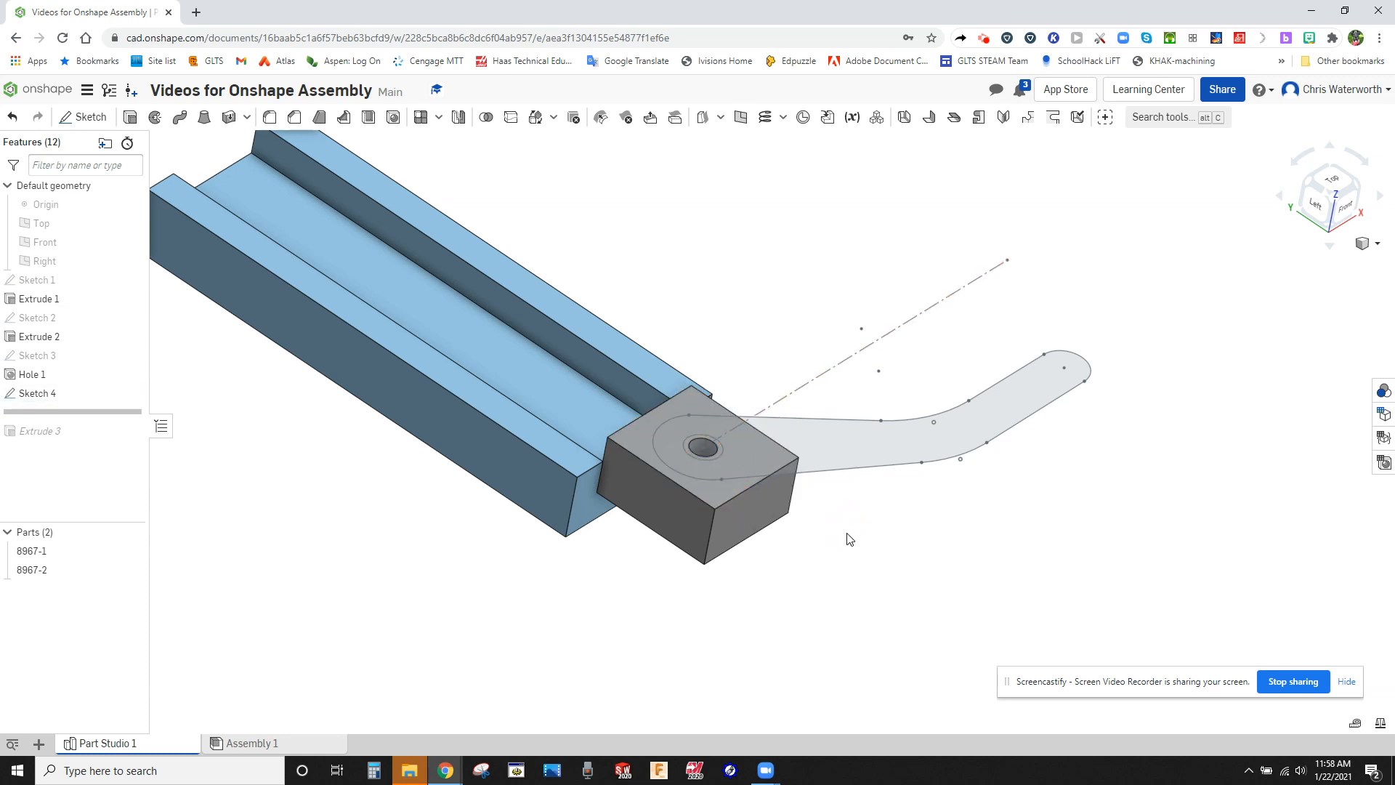
right_drag(881, 508, 863, 501)
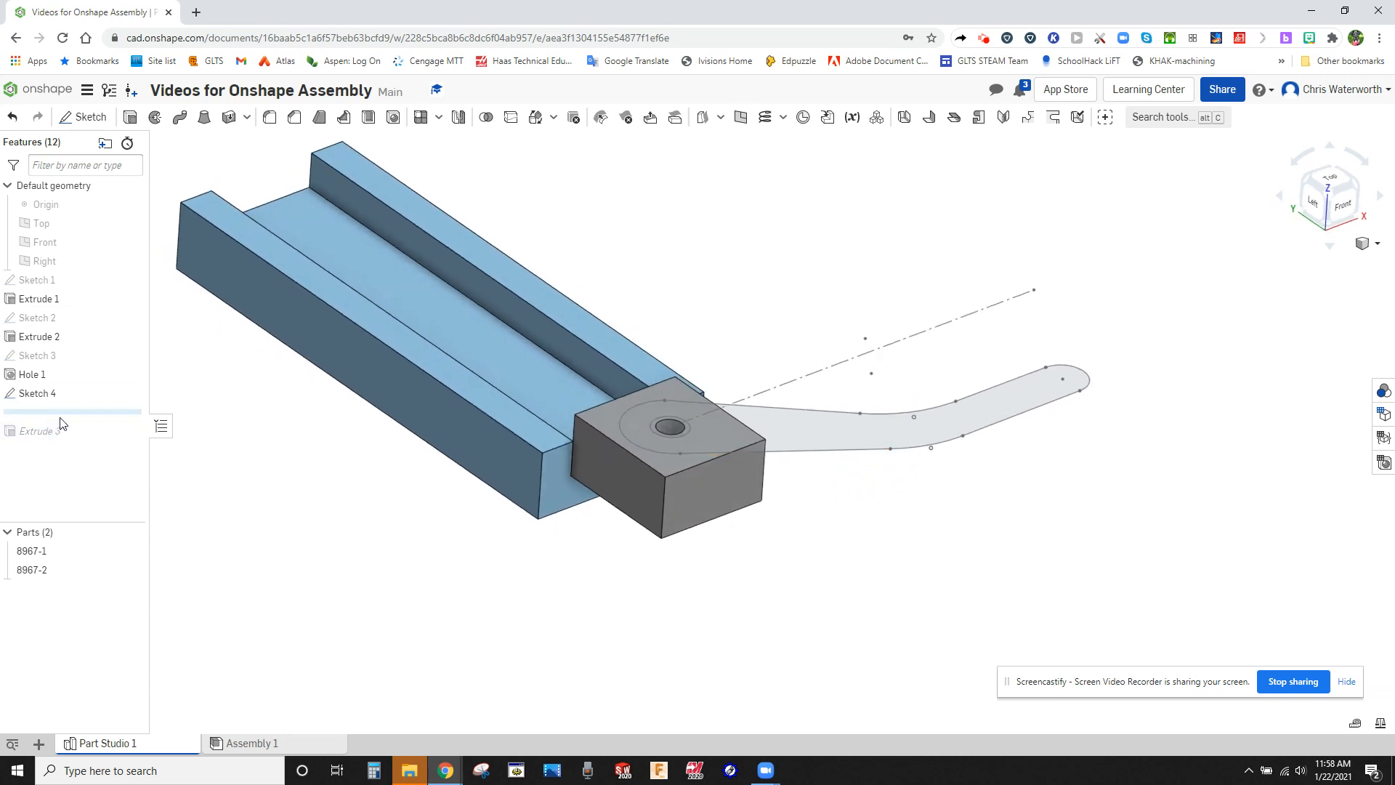
Roll the feature history forward past Extrude 3 to include the solid handle.
drag(62, 413, 62, 436)
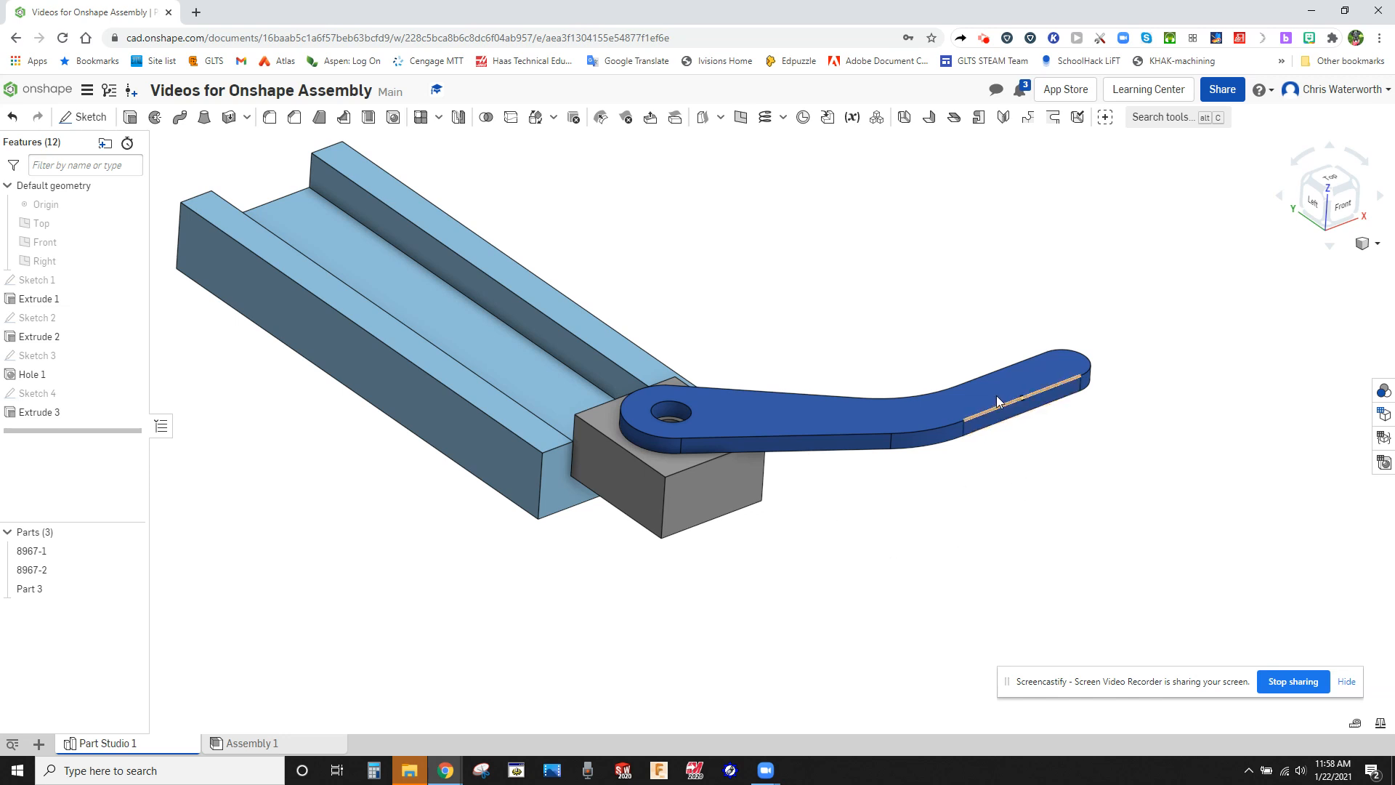
drag(996, 396, 1034, 481)
click(1045, 488)
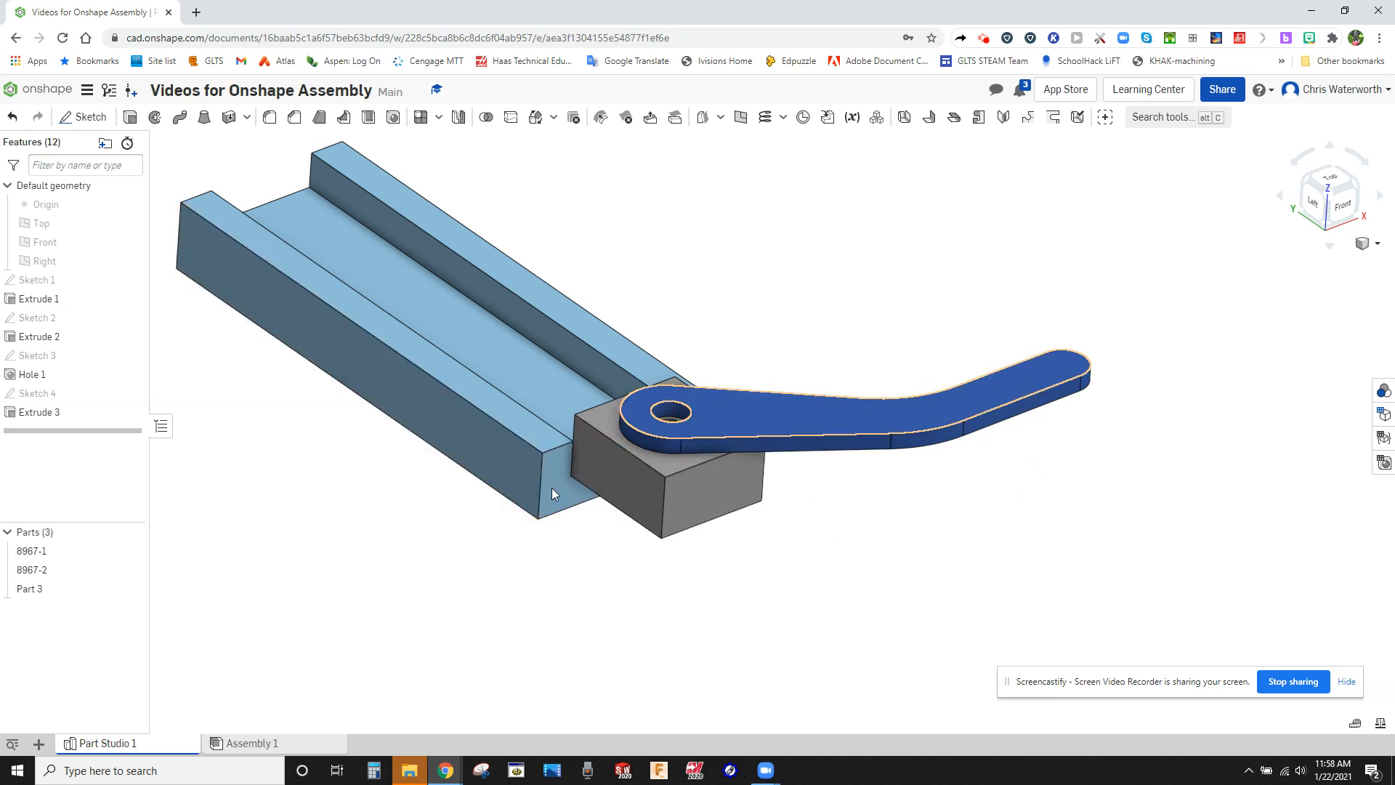
Rename Part 3 as Handle.
right_click(33, 590)
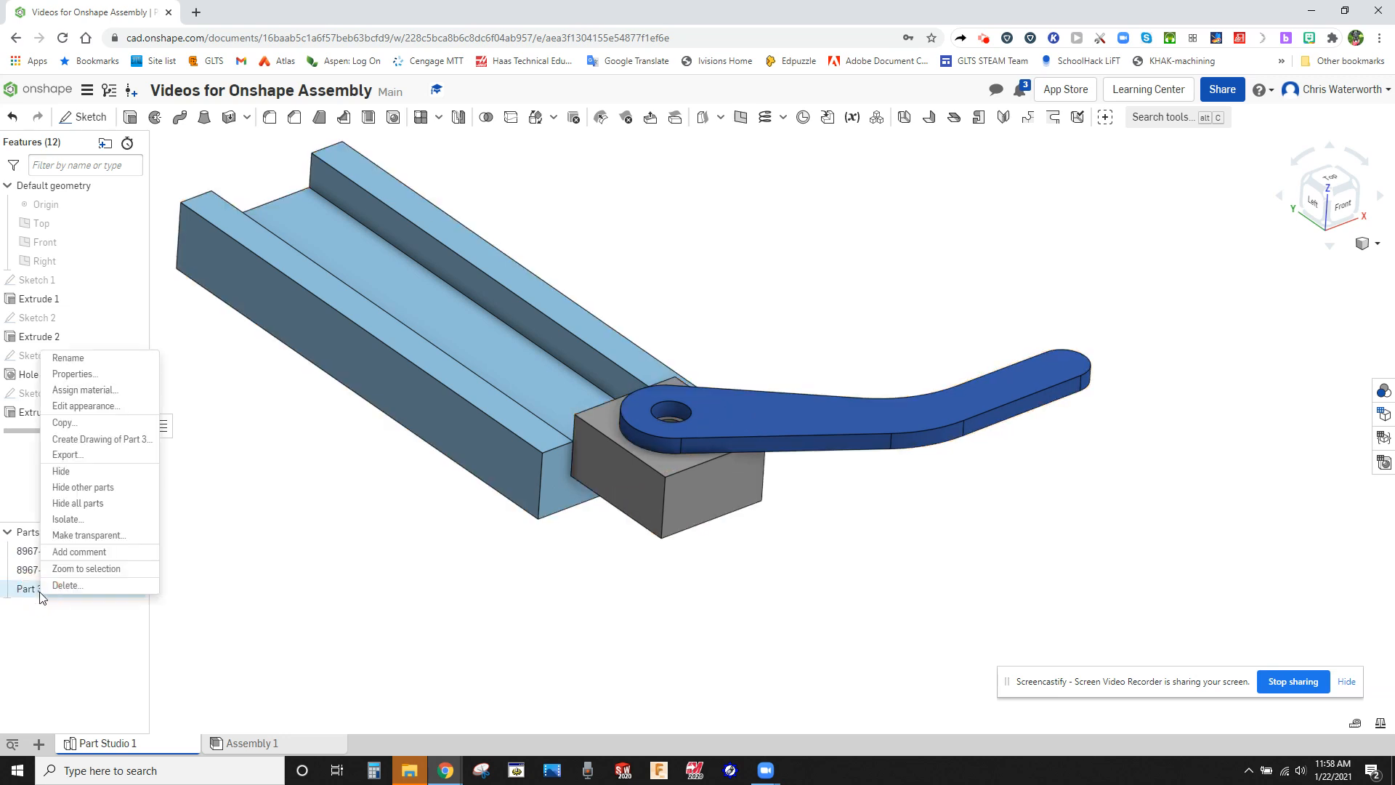
click(75, 359)
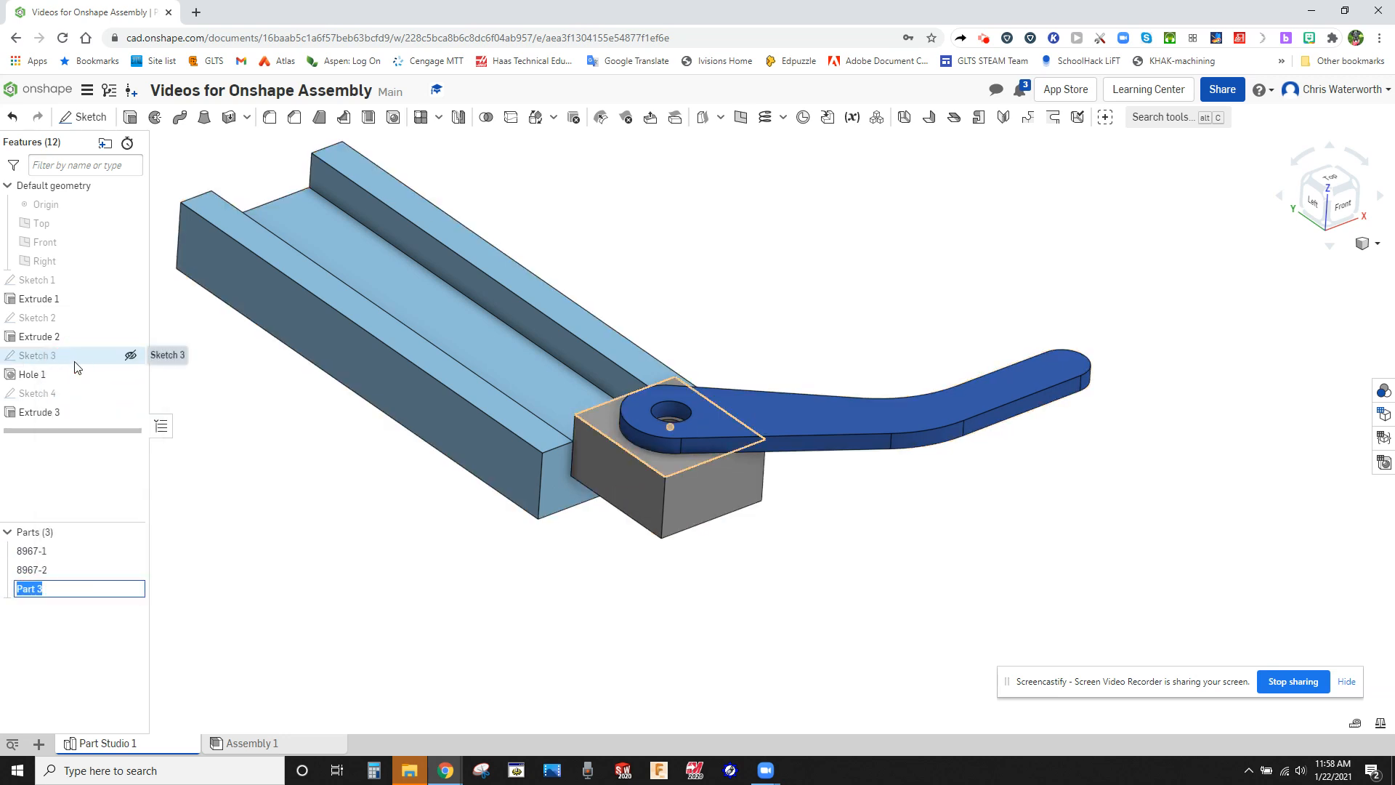
key(Return)
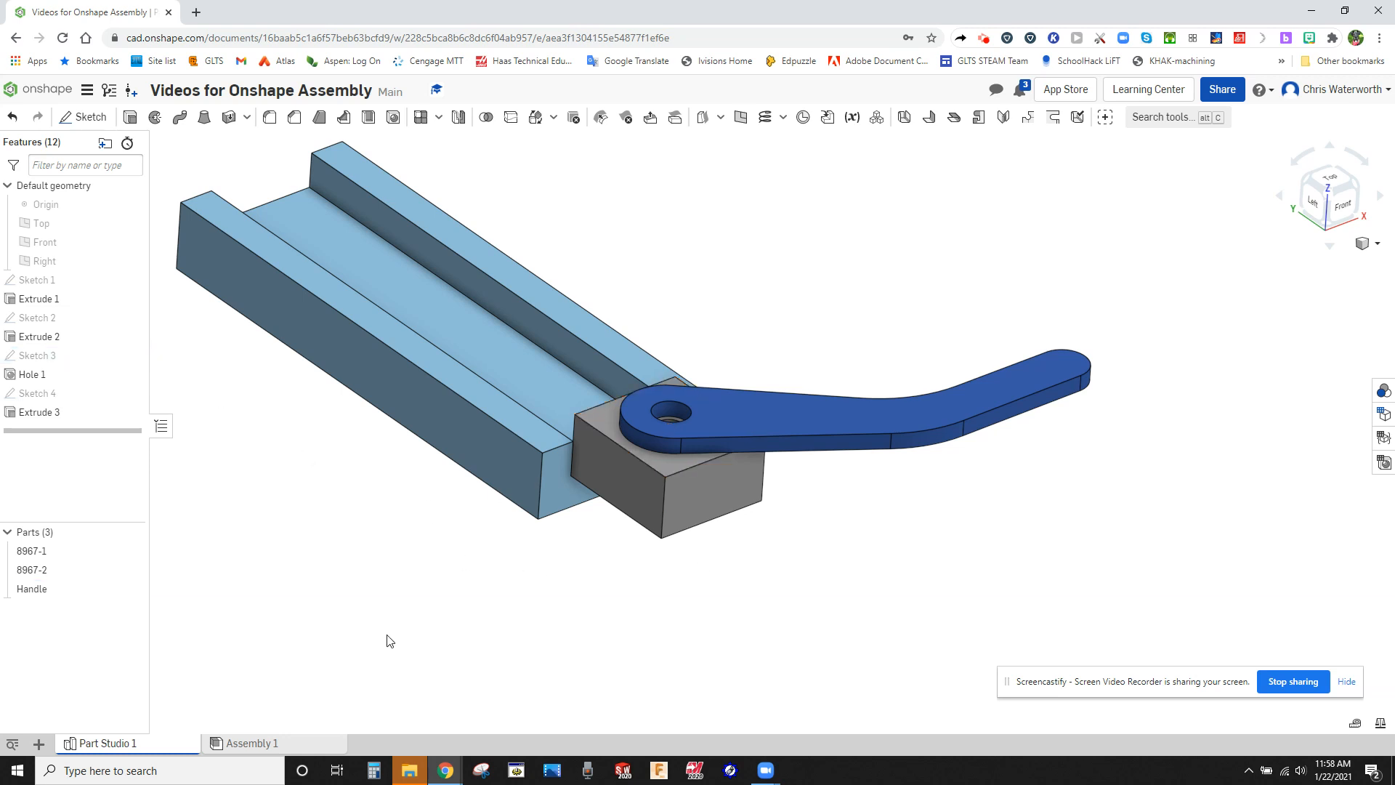
Insert the Handle part from Part Studio 1 into Assembly 1.
click(291, 745)
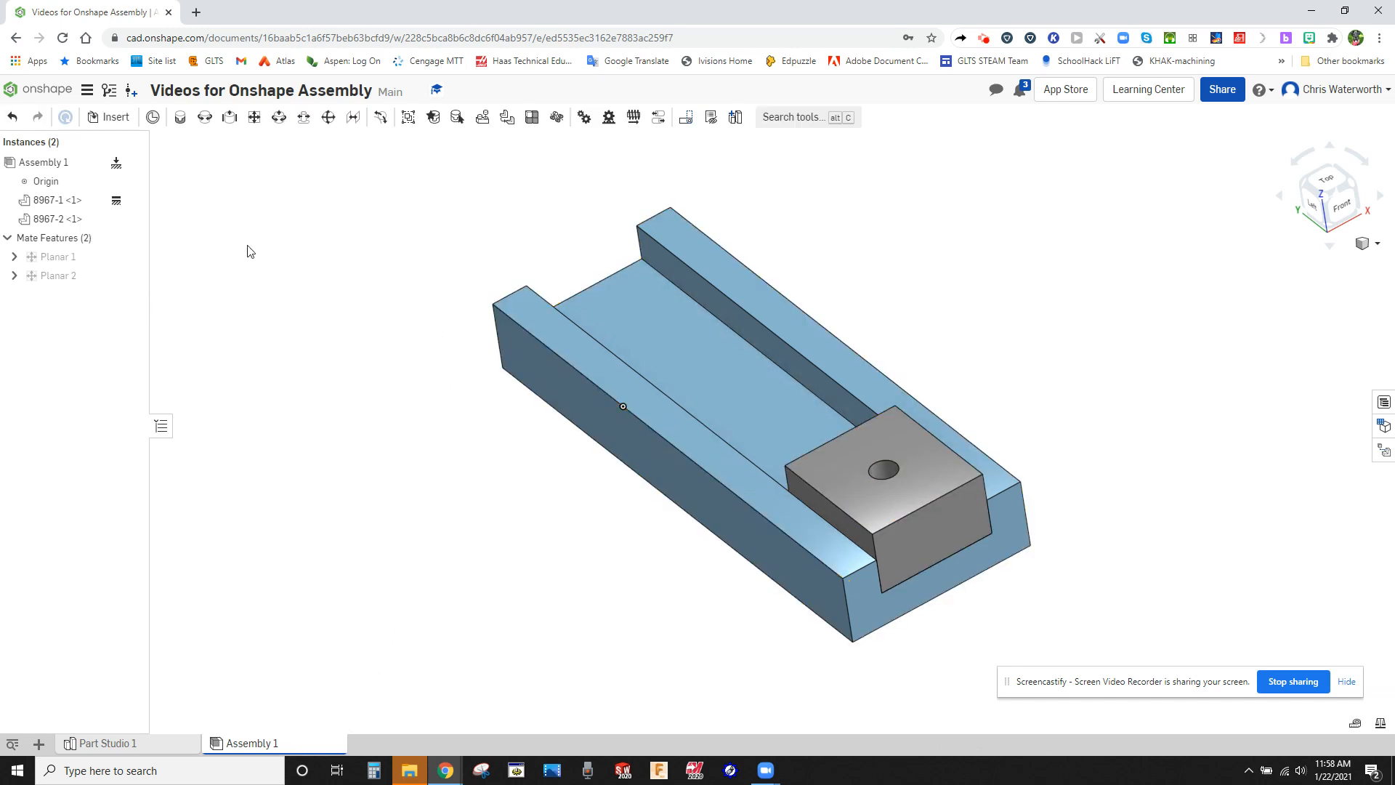
click(106, 121)
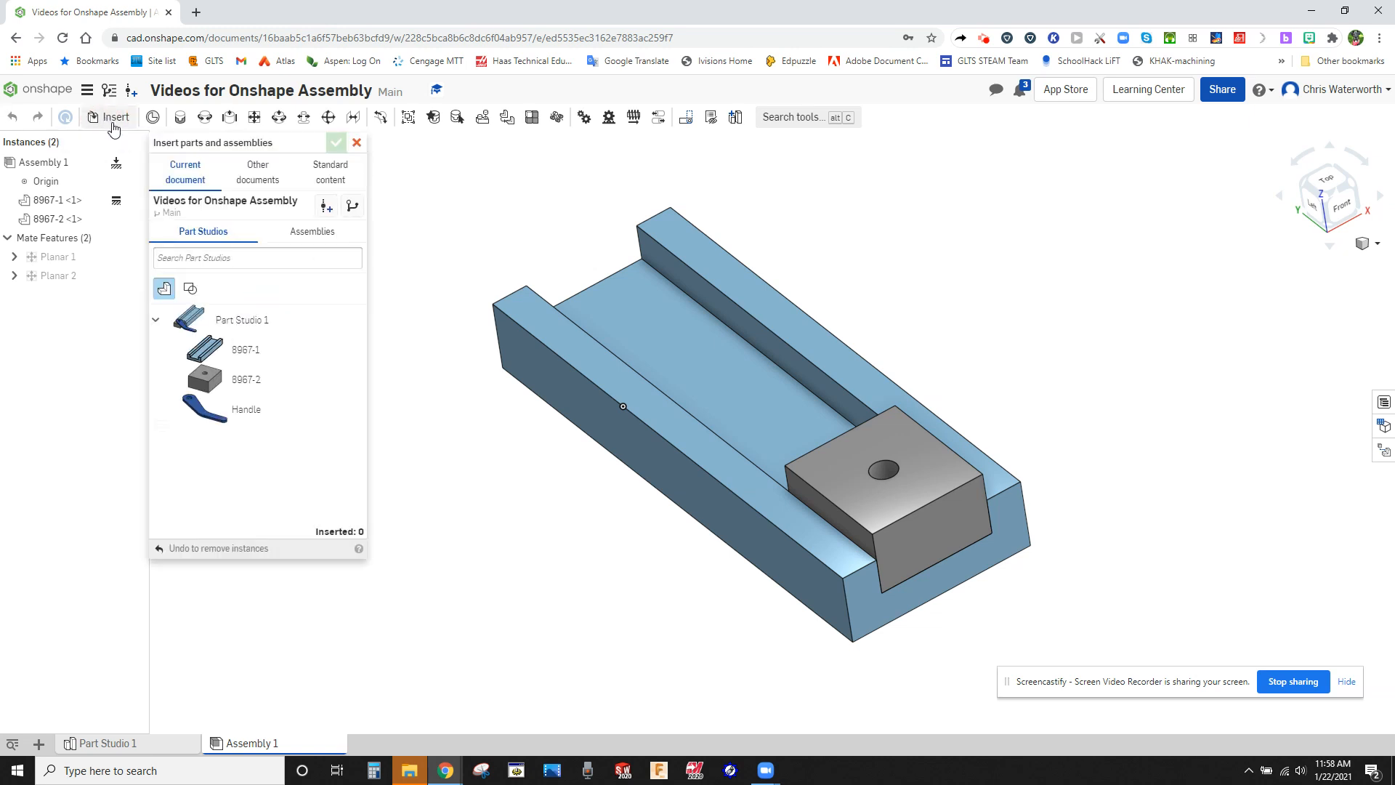
click(204, 409)
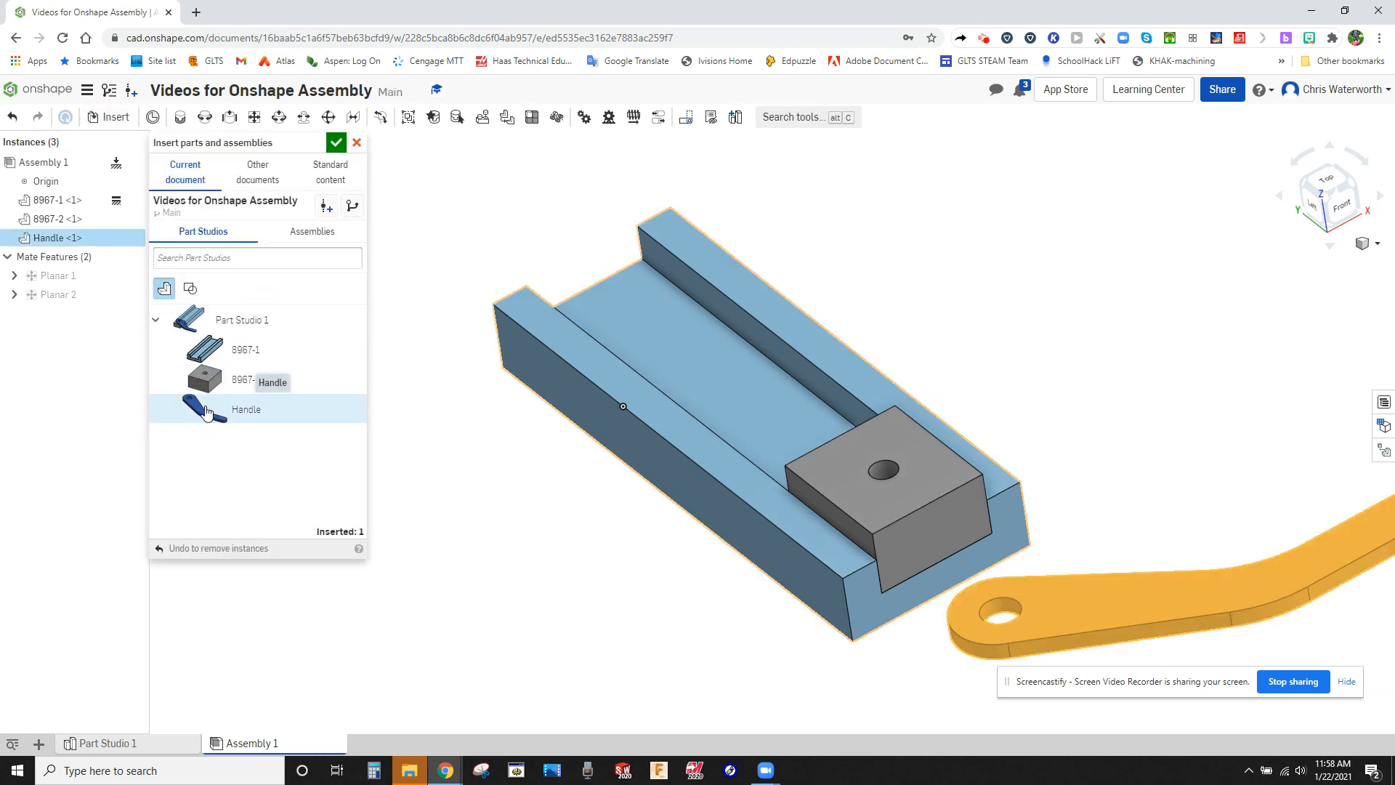
click(335, 142)
Move the handle freely so that its hole end sits above the sliding block.
mouse_move(539, 471)
right_down()
mouse_move(533, 418)
mouse_move(536, 463)
right_up()
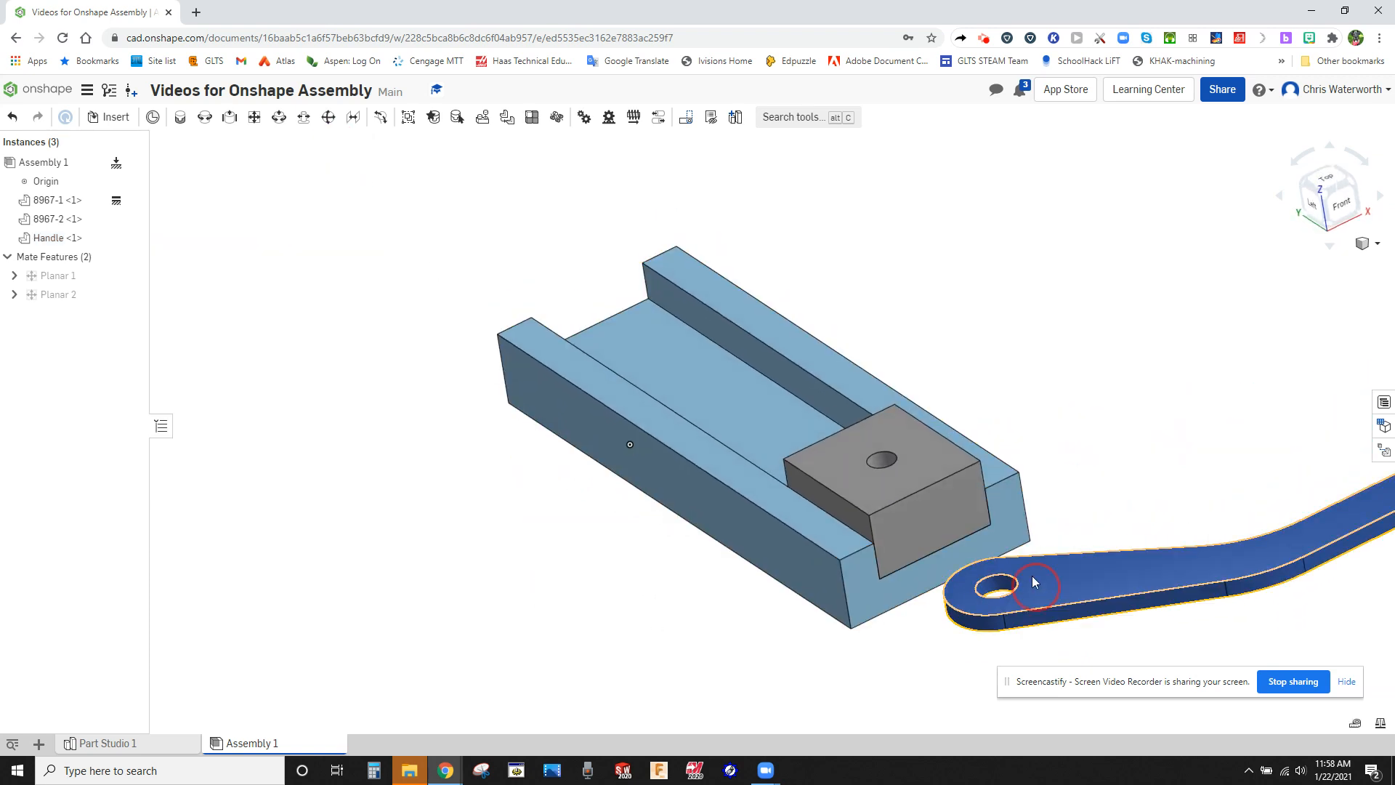
drag(1031, 575, 814, 320)
right_drag(1121, 483, 1145, 546)
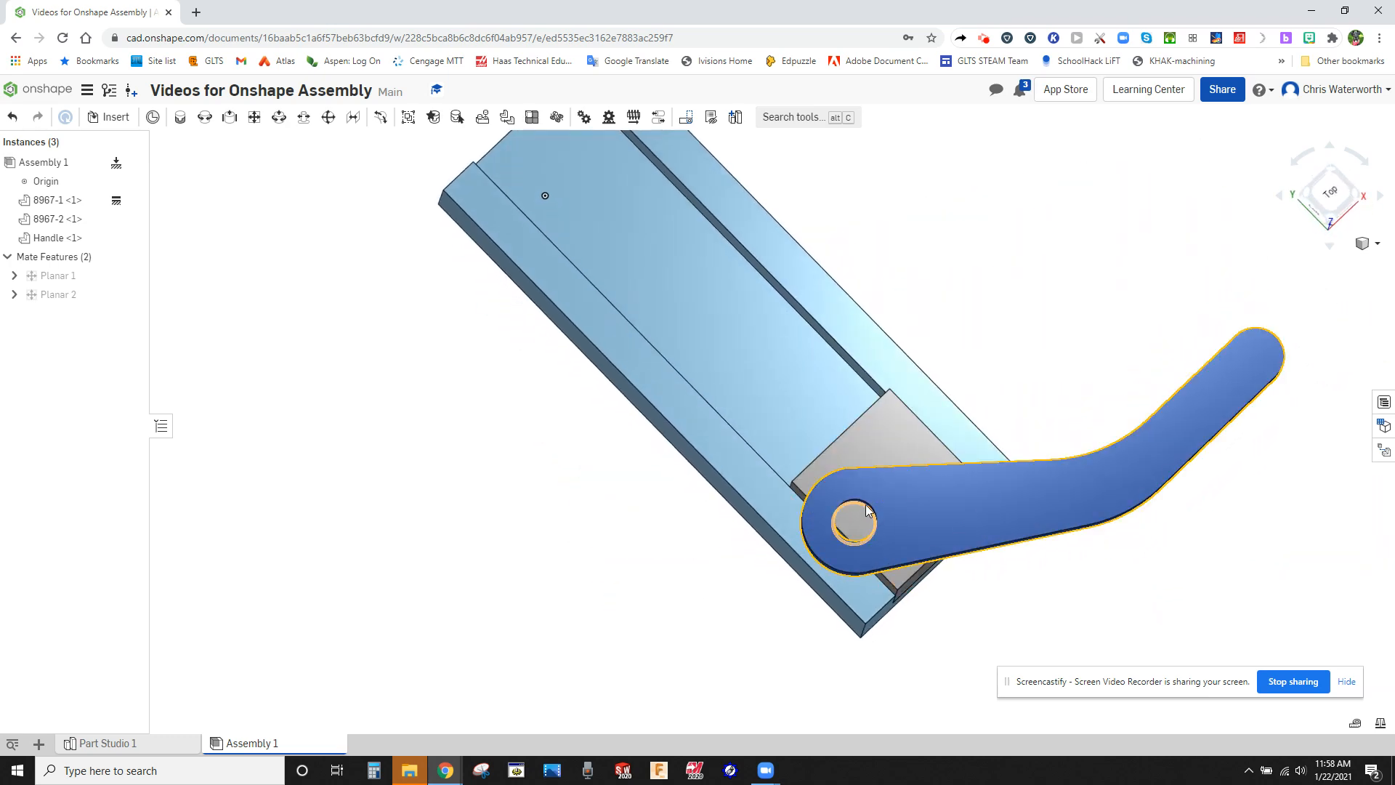
Inspect the geometry for mating: the handle's hole edge and underside and the block's top face, leaving nothing selected.
click(867, 511)
right_drag(867, 511, 888, 569)
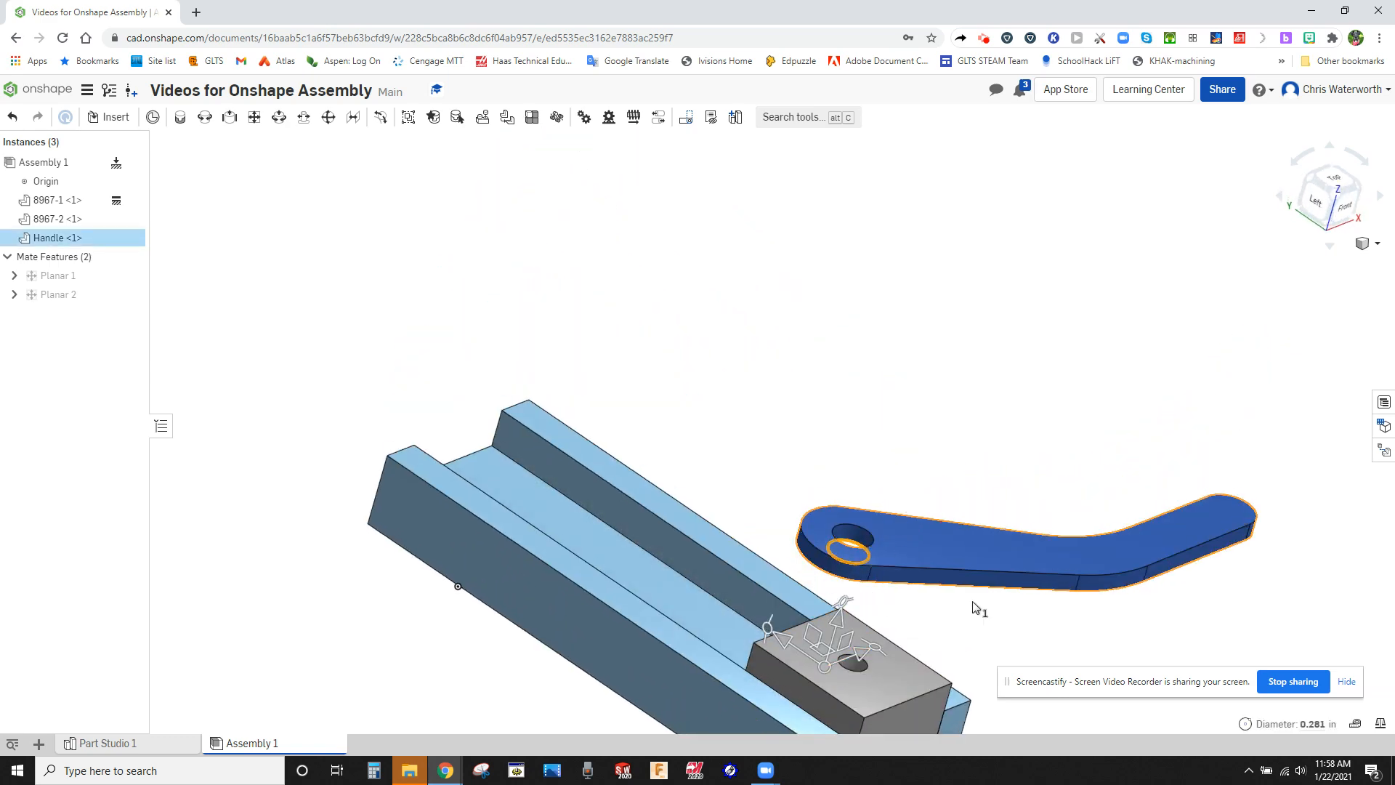
click(773, 378)
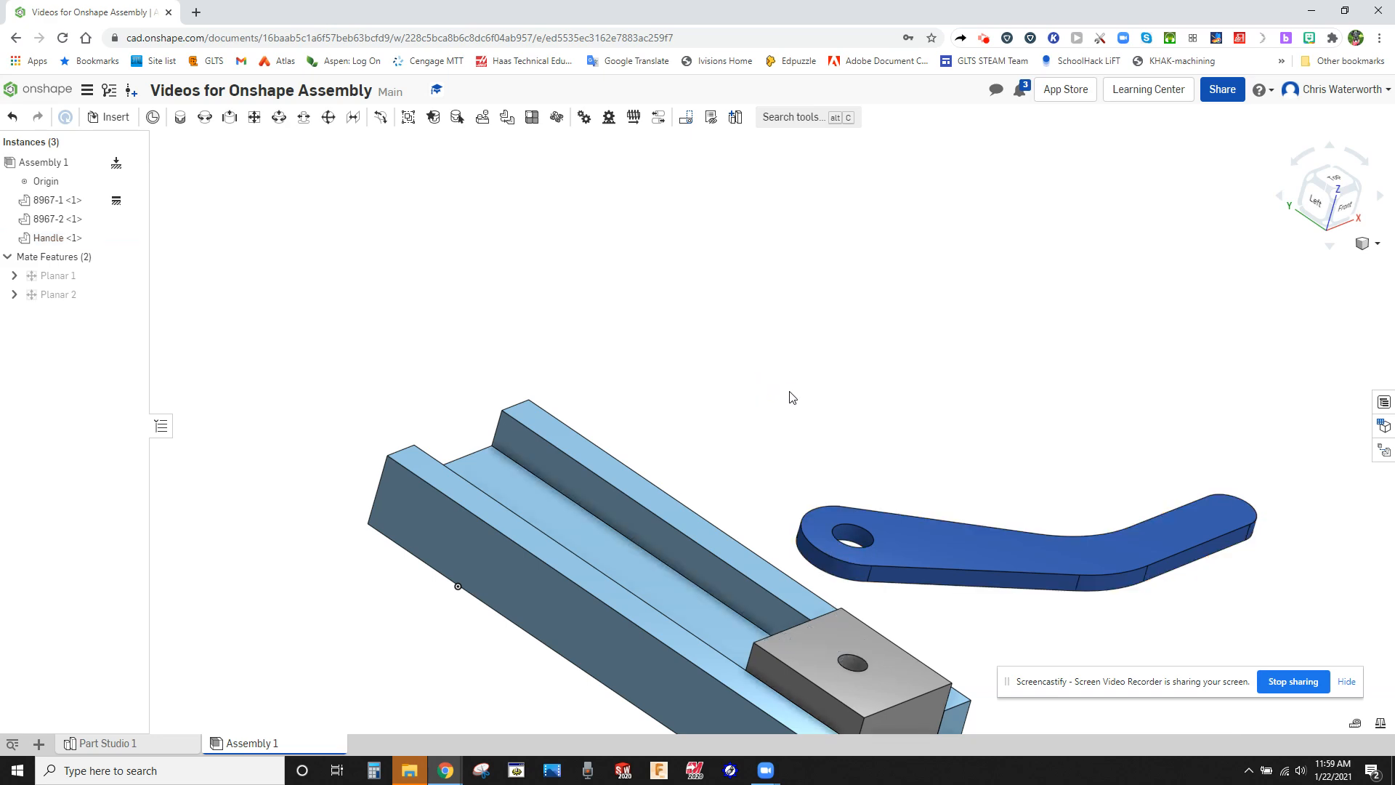
right_drag(903, 601, 928, 399)
click(931, 401)
right_drag(960, 483, 949, 573)
click(894, 590)
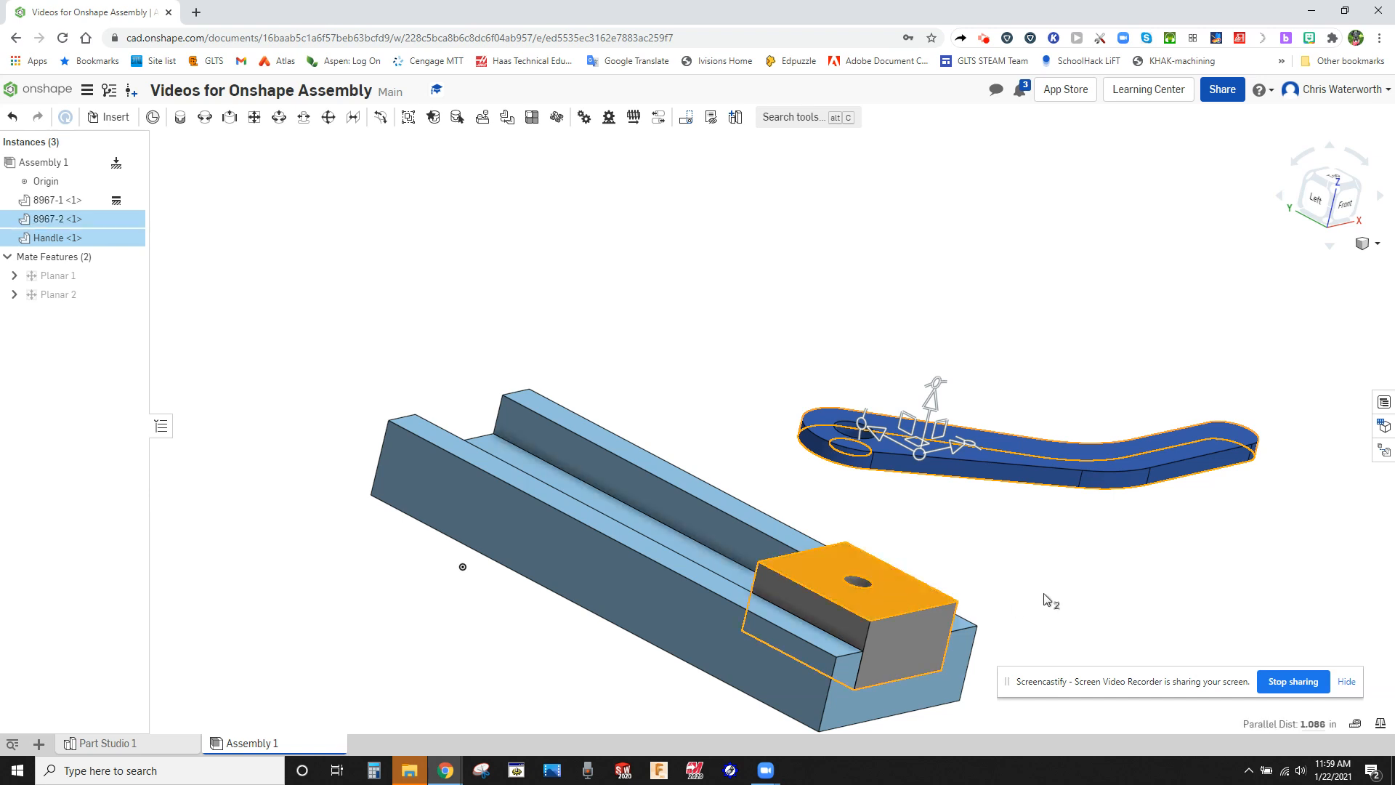
click(1055, 585)
click(1050, 573)
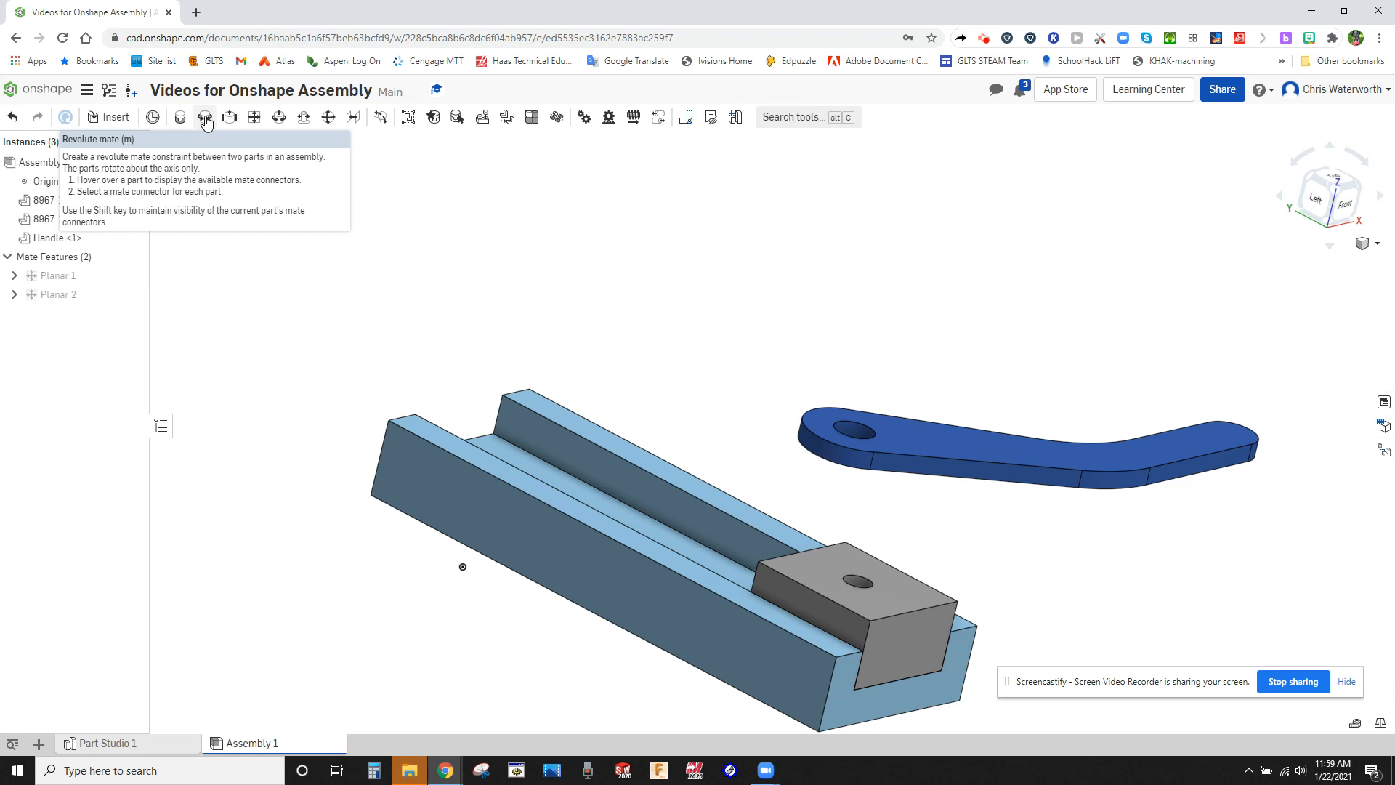
Start a Revolute mate and use the centre of the block's hole at its top face as the first mate connector.
click(205, 118)
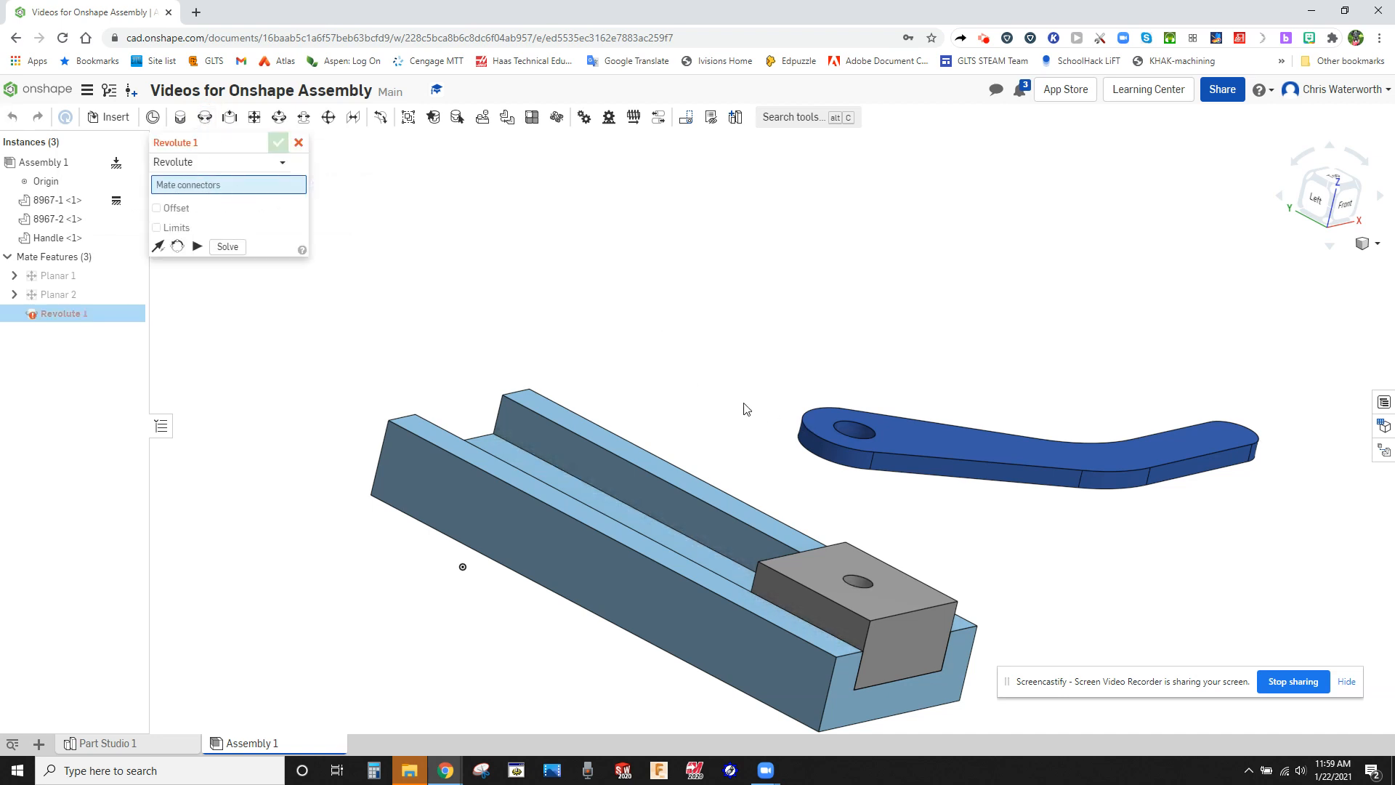
right_drag(717, 414, 720, 450)
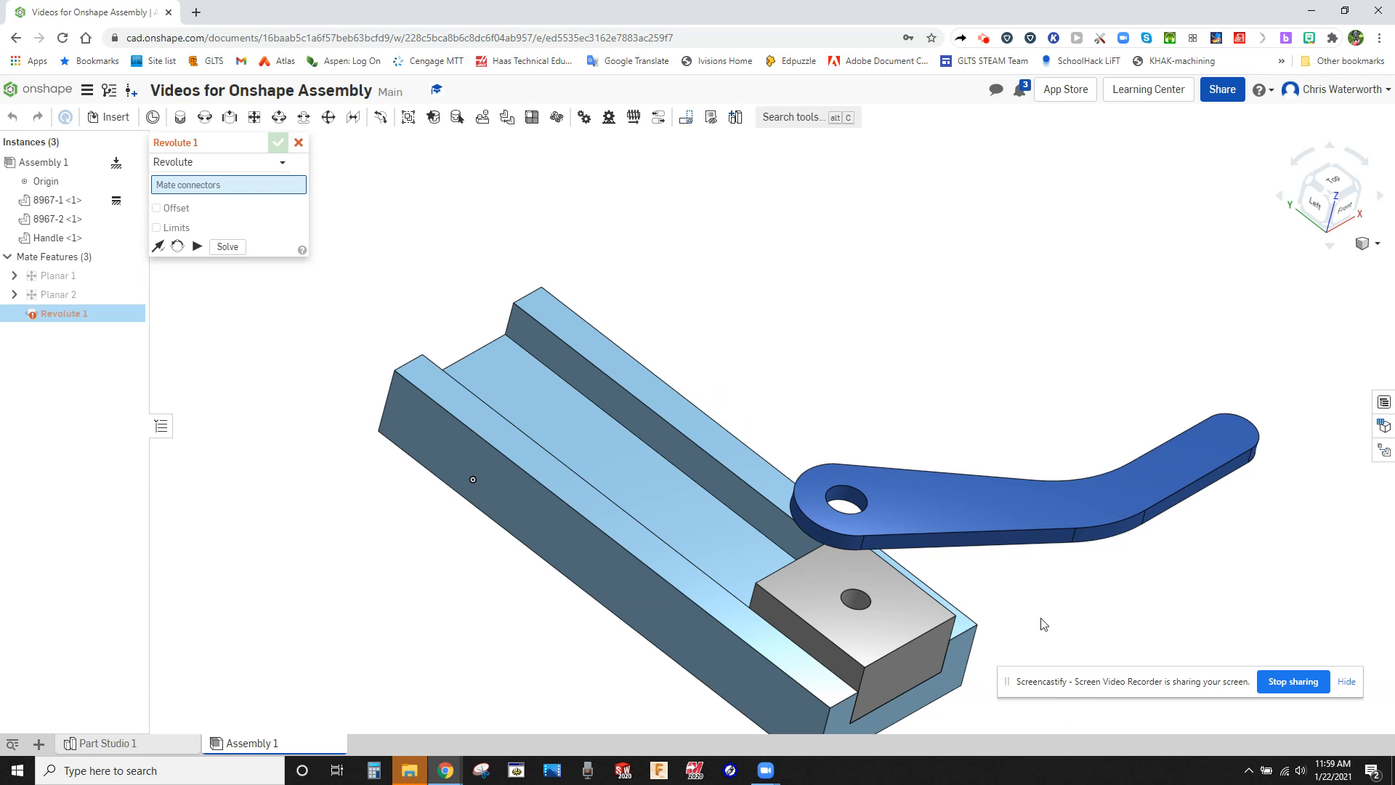
scroll(1024, 617, up, 5)
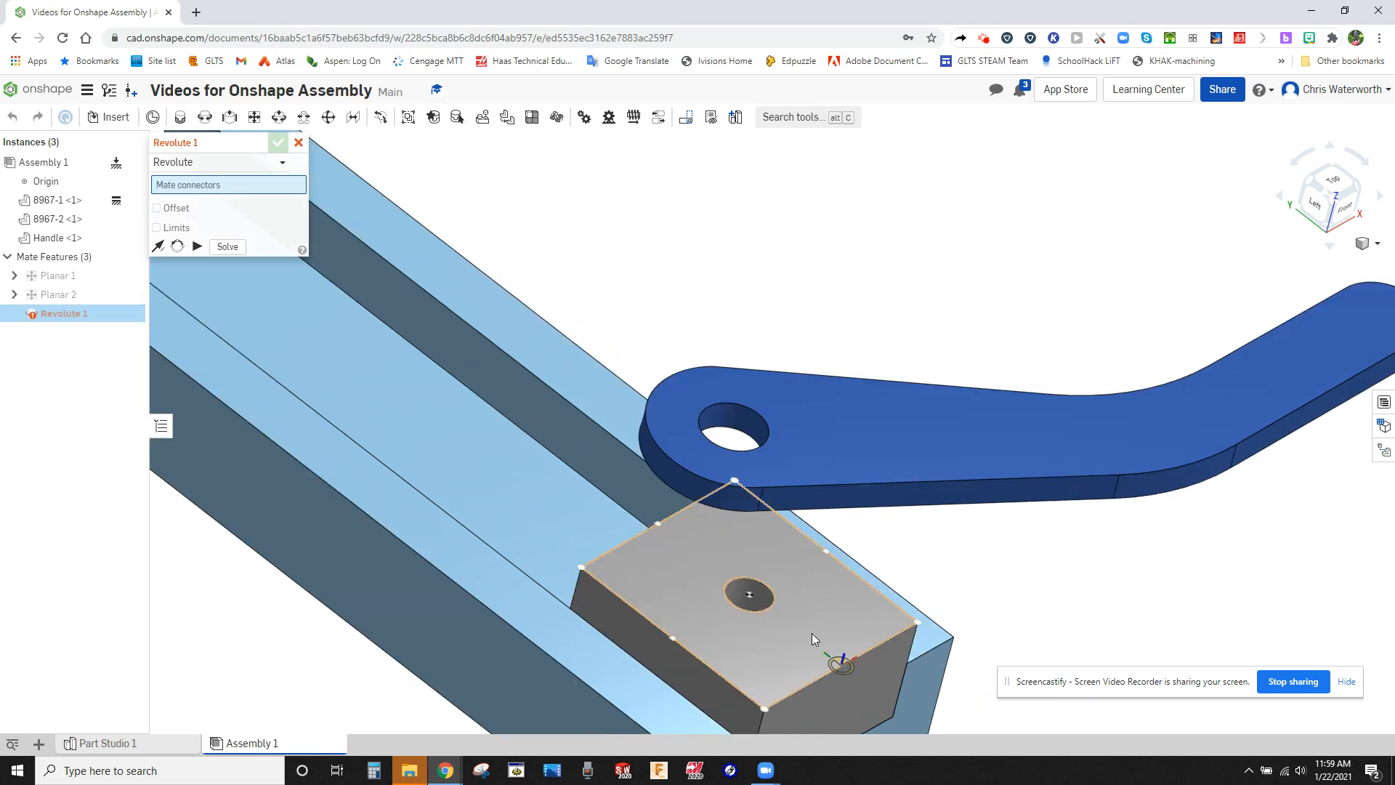
scroll(762, 610, up, 5)
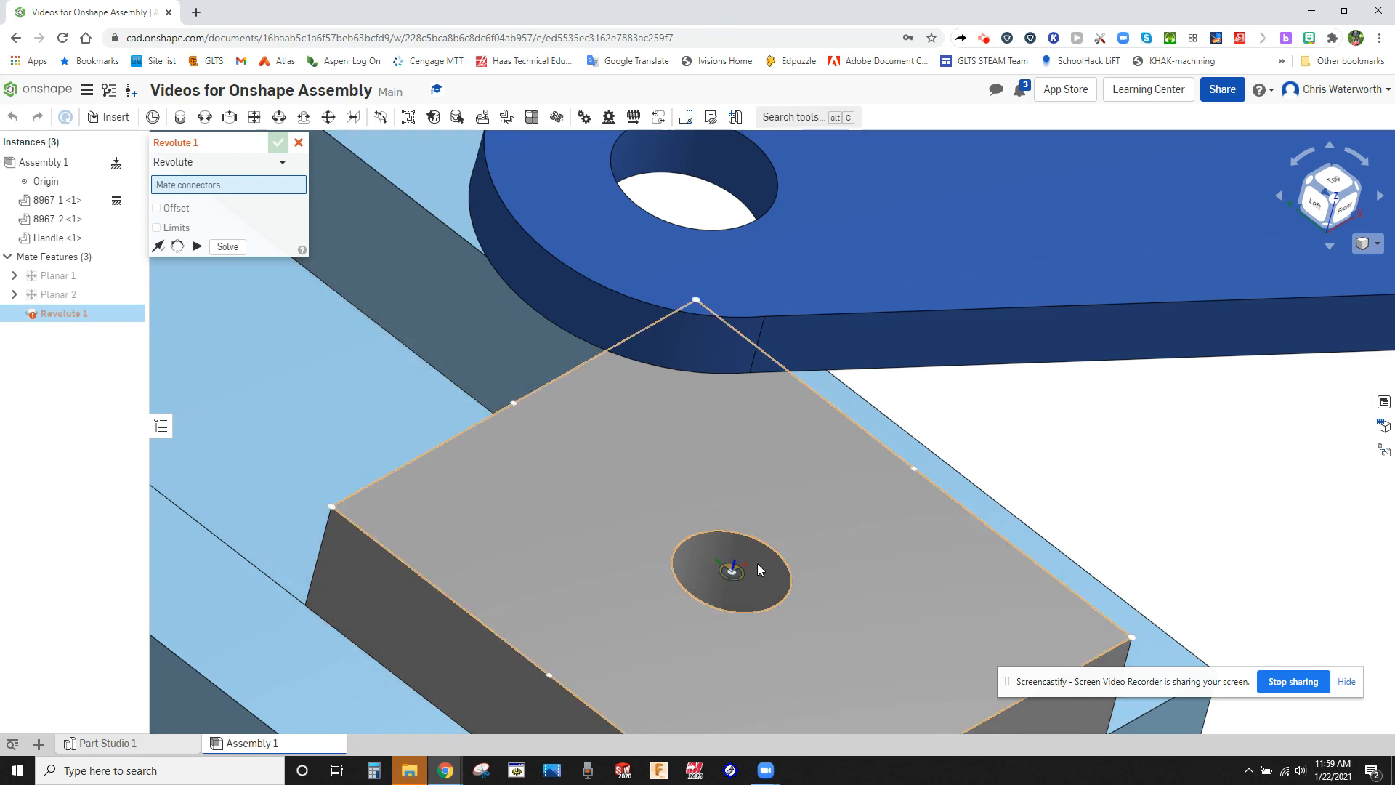
scroll(739, 572, up, 5)
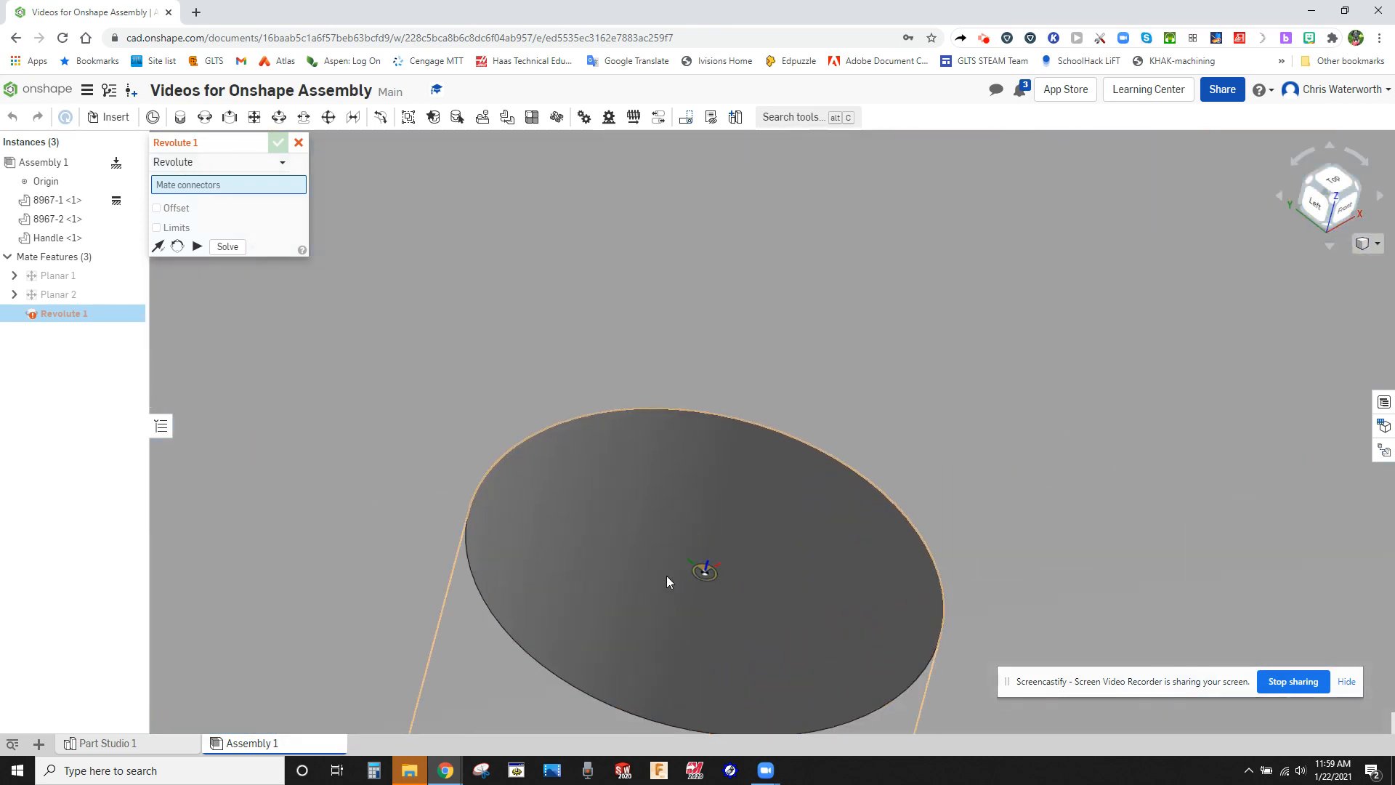
click(708, 567)
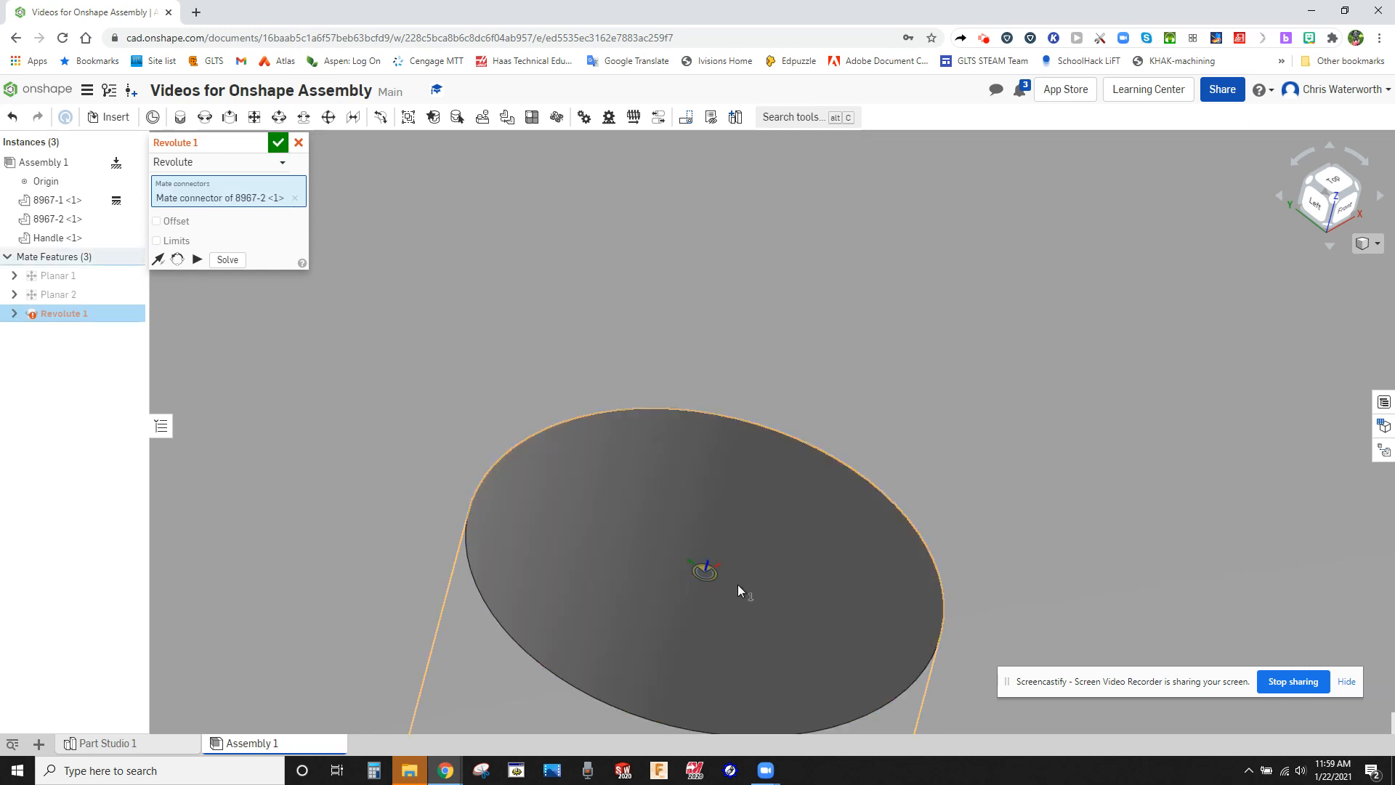
Use the centre of the handle's hole on its underside as the second mate connector and accept the Revolute mate.
right_drag(738, 584, 748, 621)
scroll(748, 621, down, 10)
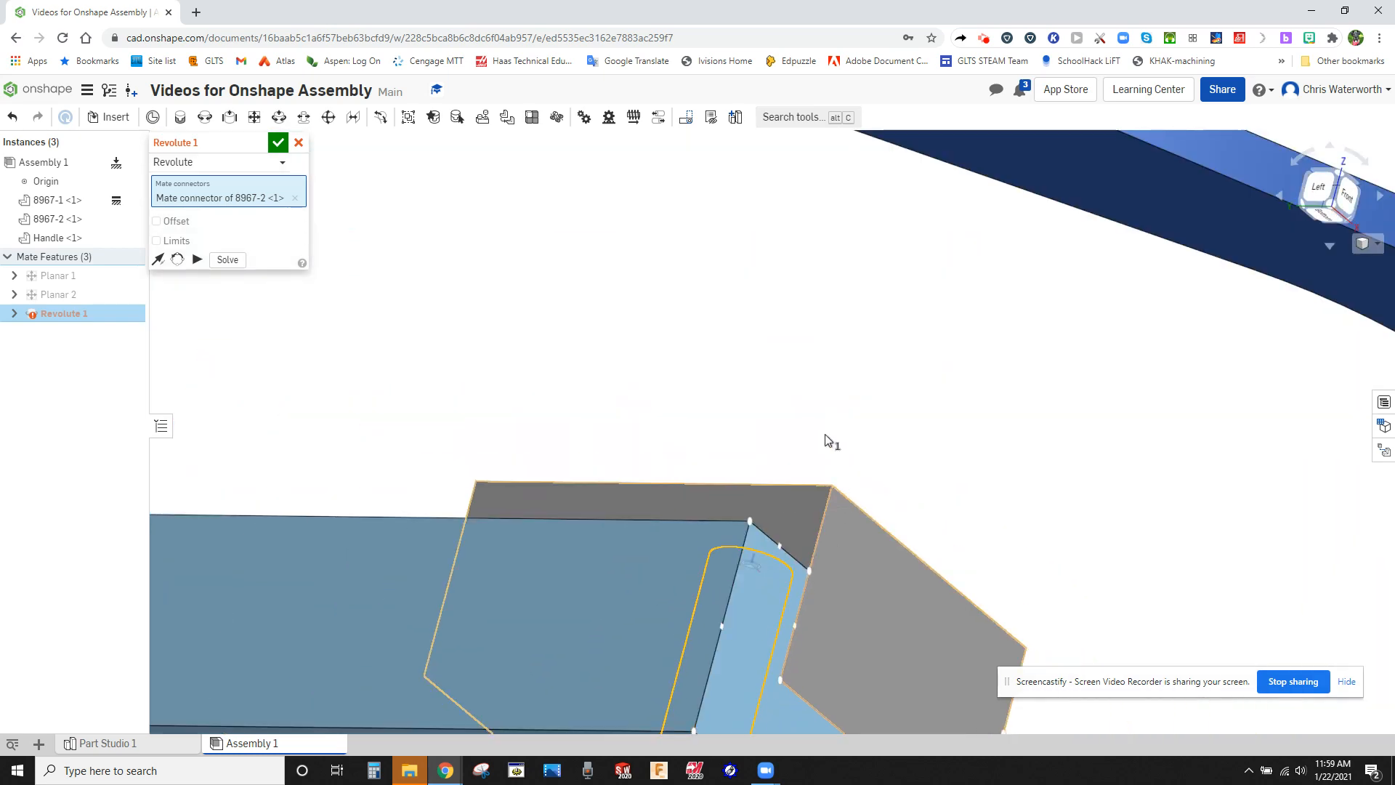
scroll(792, 347, up, 4)
scroll(792, 348, down, 3)
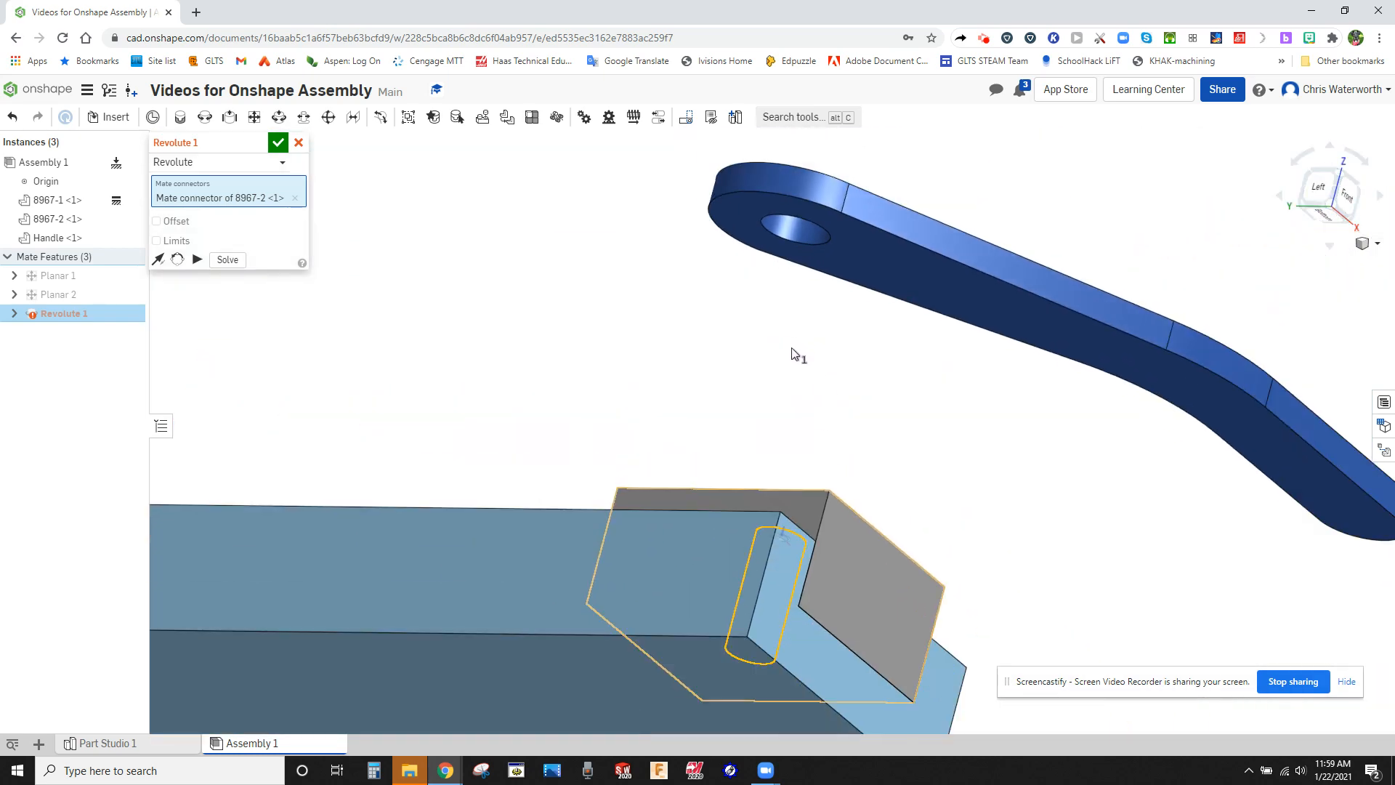
right_drag(792, 348, 805, 312)
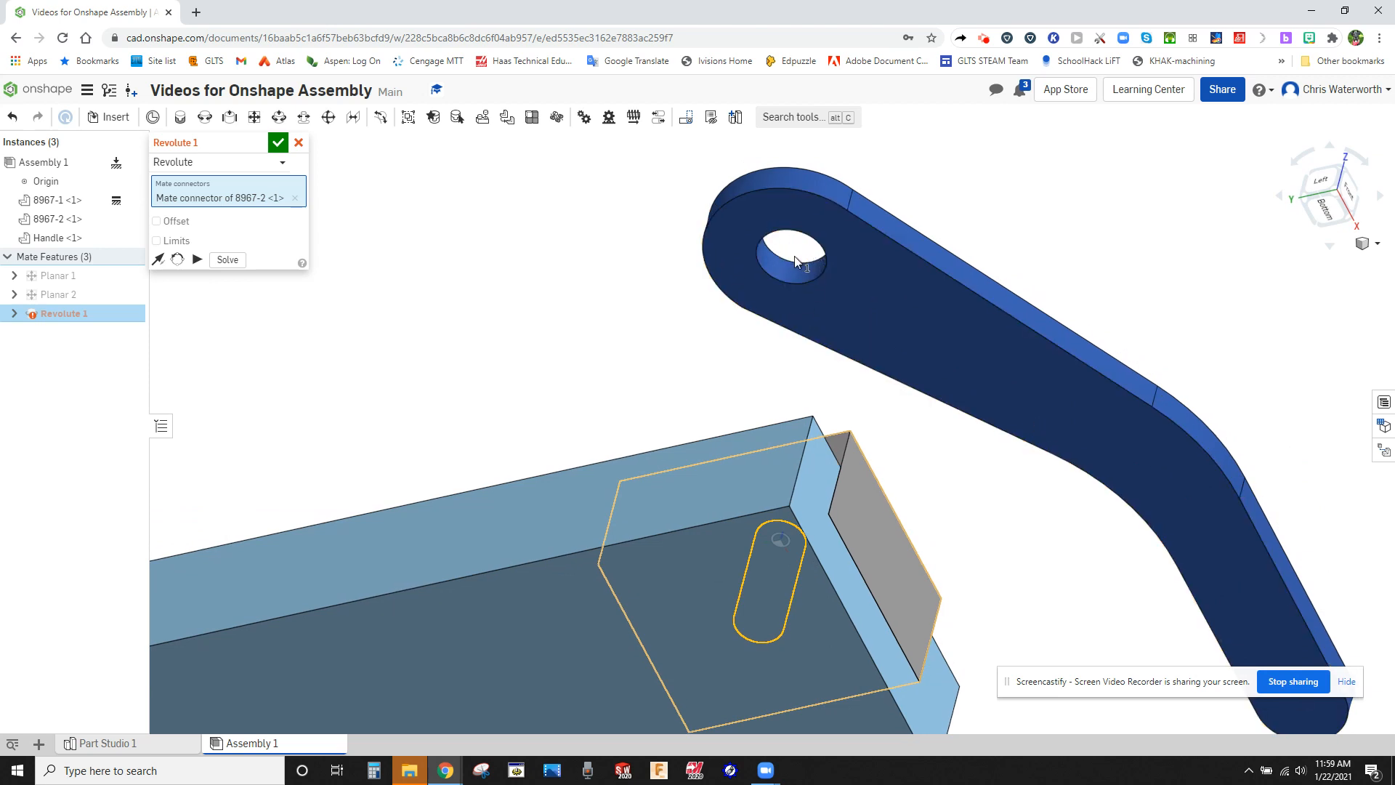
scroll(795, 257, up, 5)
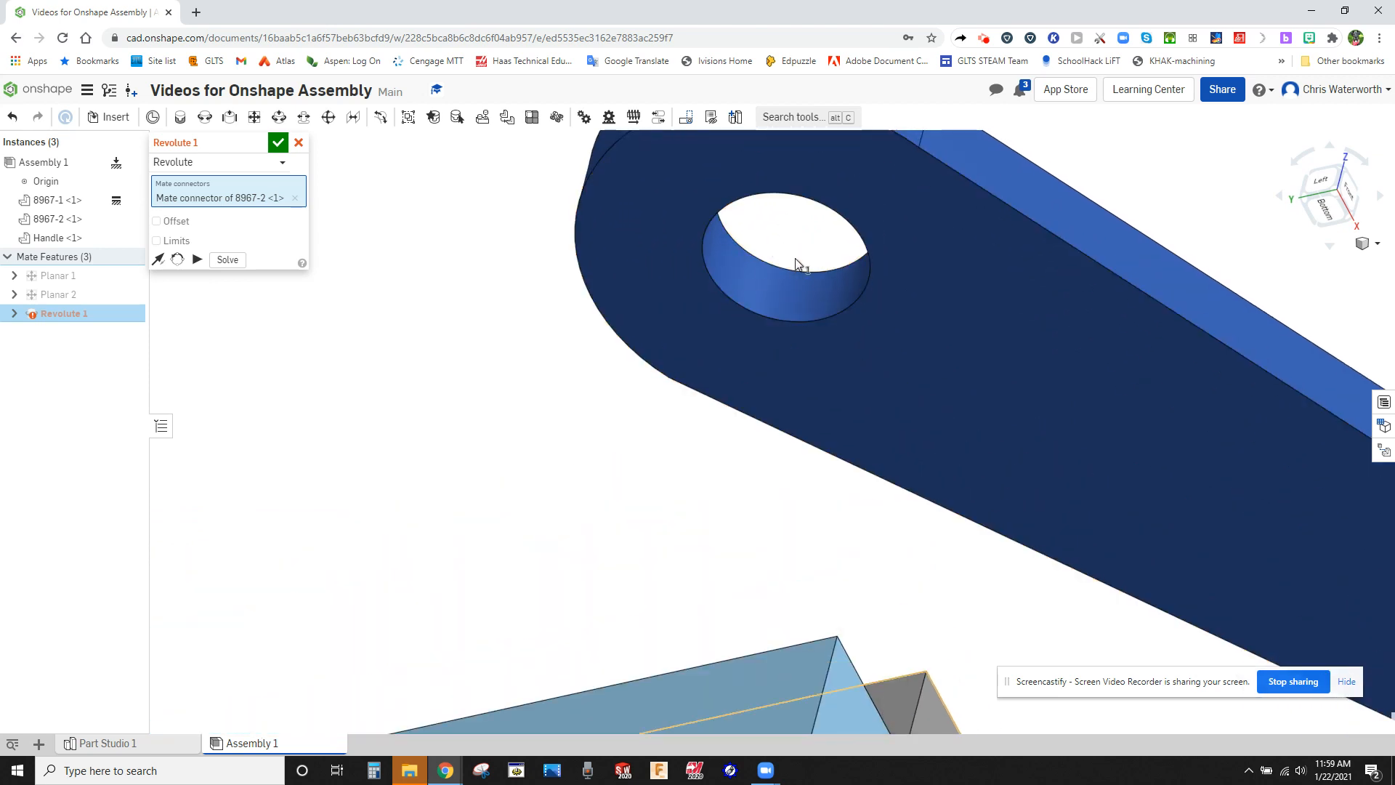
right_drag(772, 281, 749, 320)
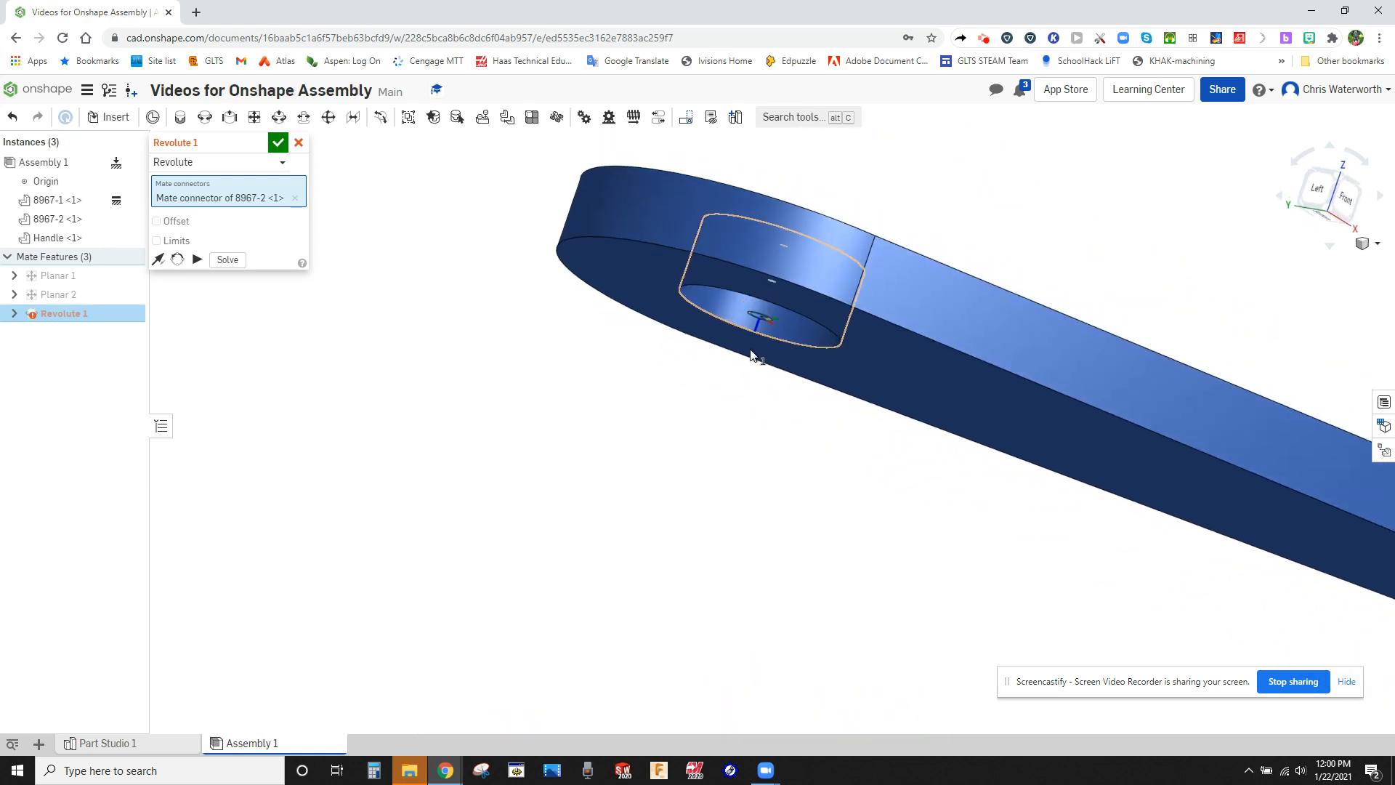
click(753, 351)
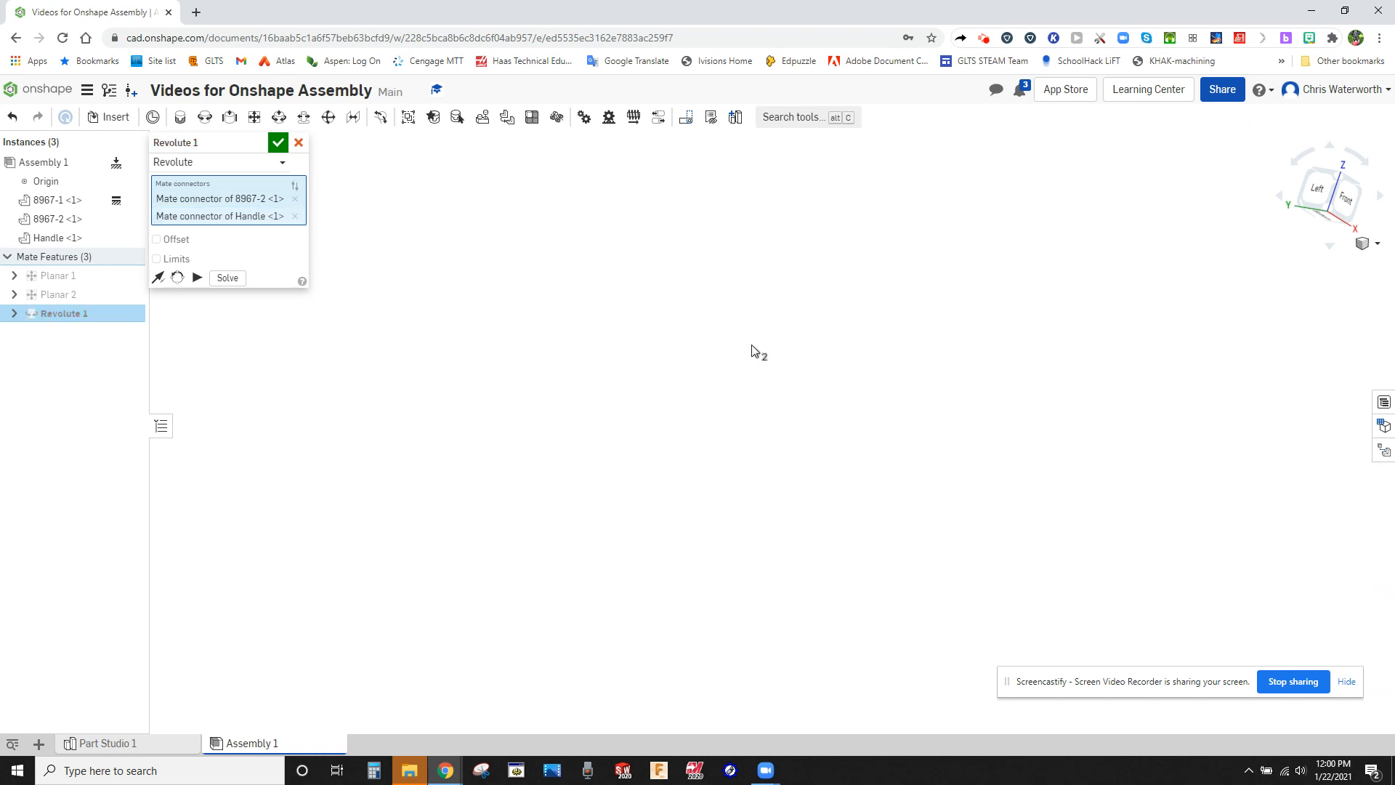
click(277, 143)
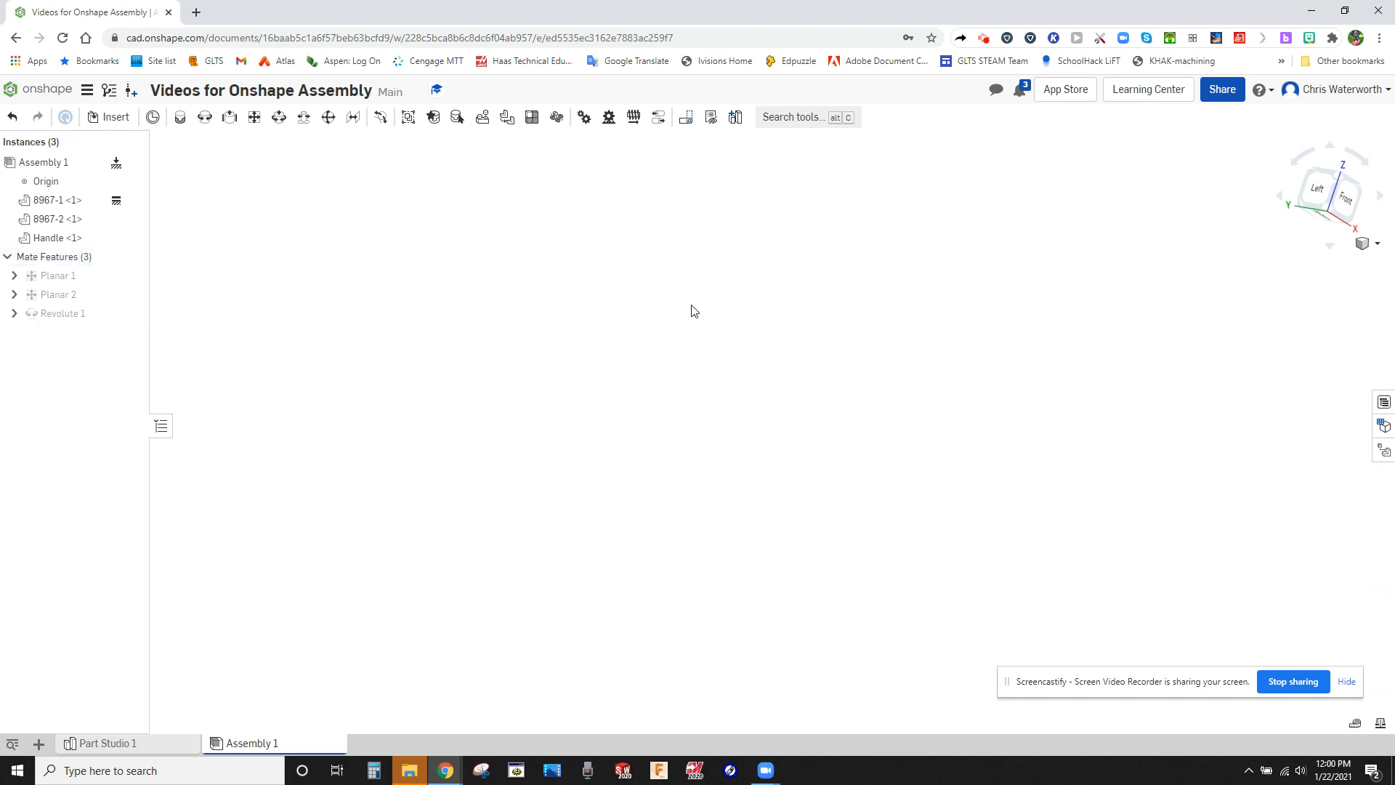
Examine how the handle sits on the sliding block around the mated hole, close up and from several angles.
right_drag(695, 306, 673, 383)
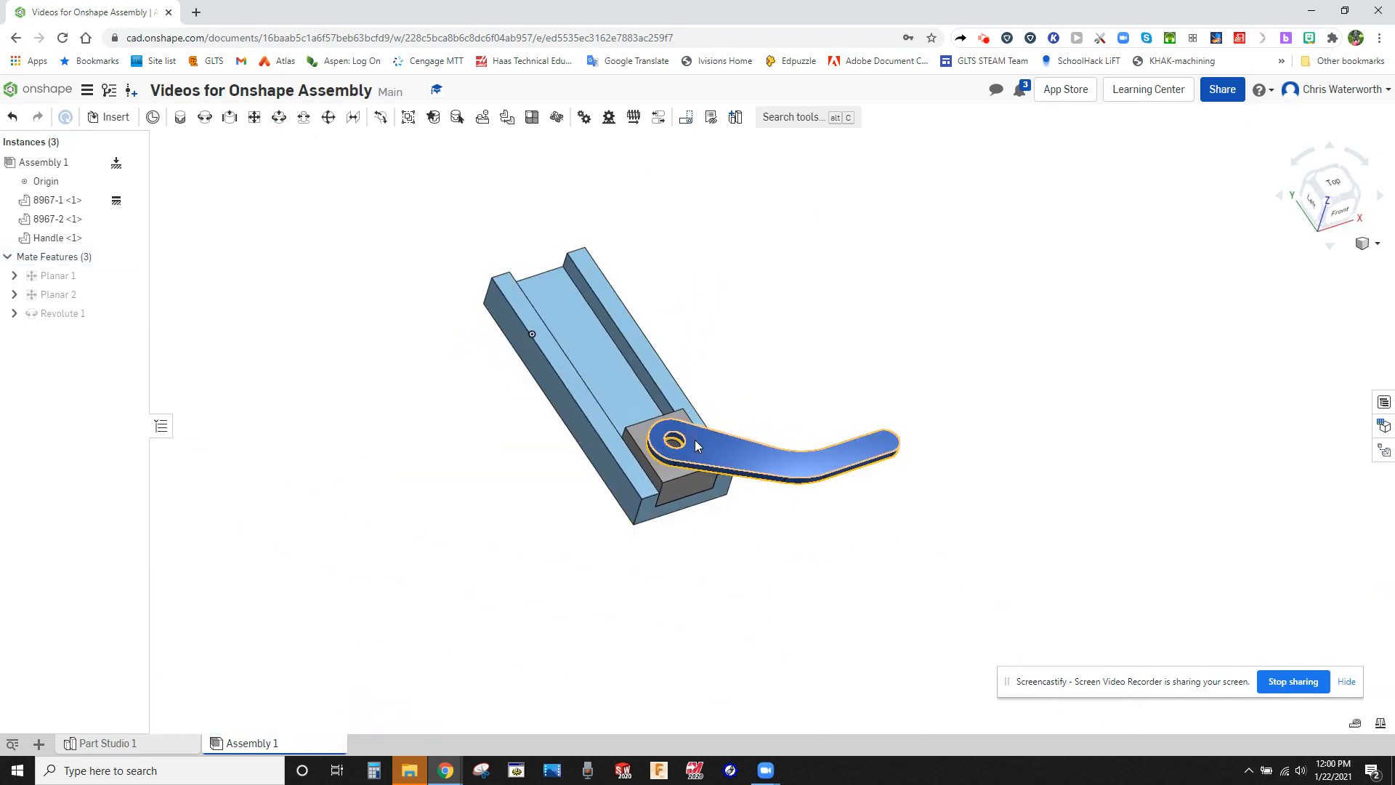
scroll(696, 436, down, 4)
right_click(696, 439)
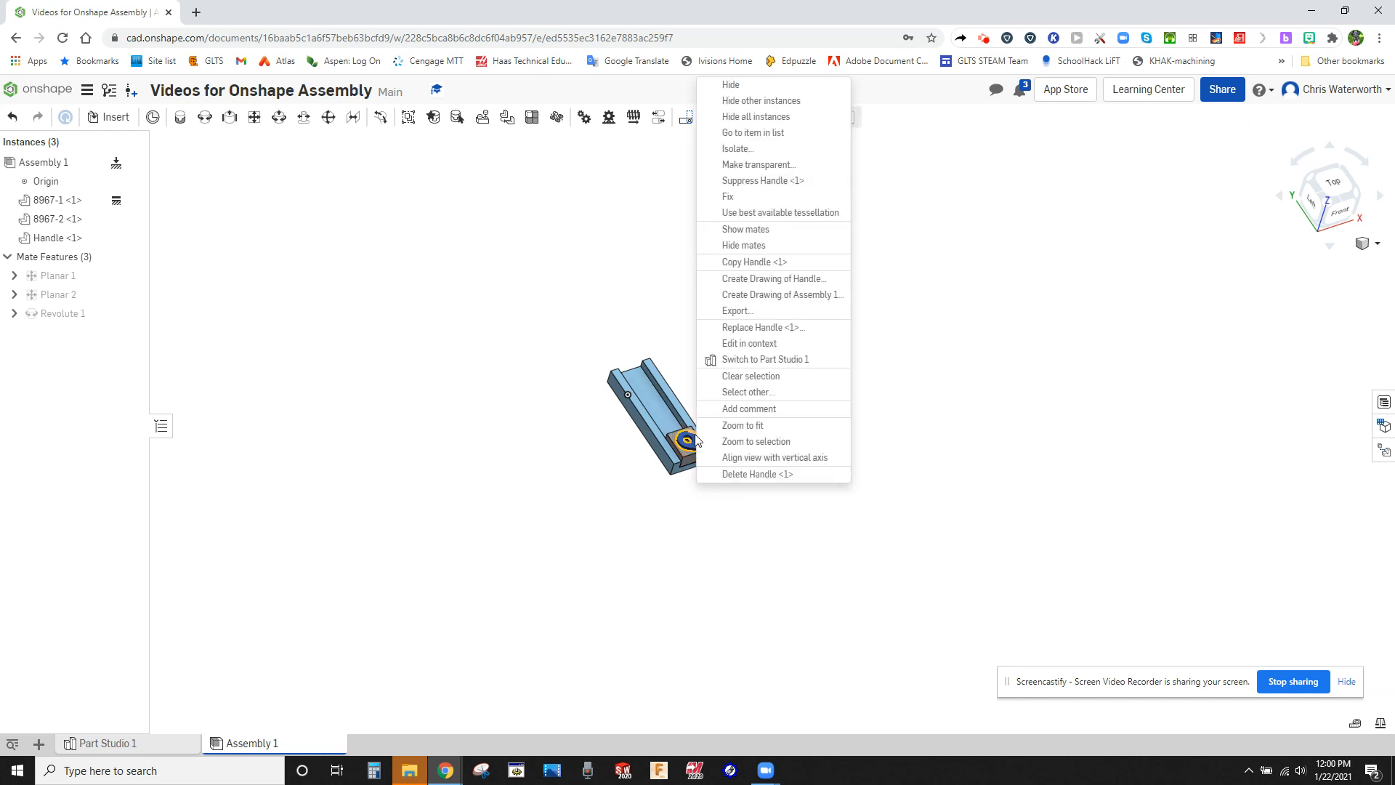
click(574, 408)
scroll(818, 521, up, 8)
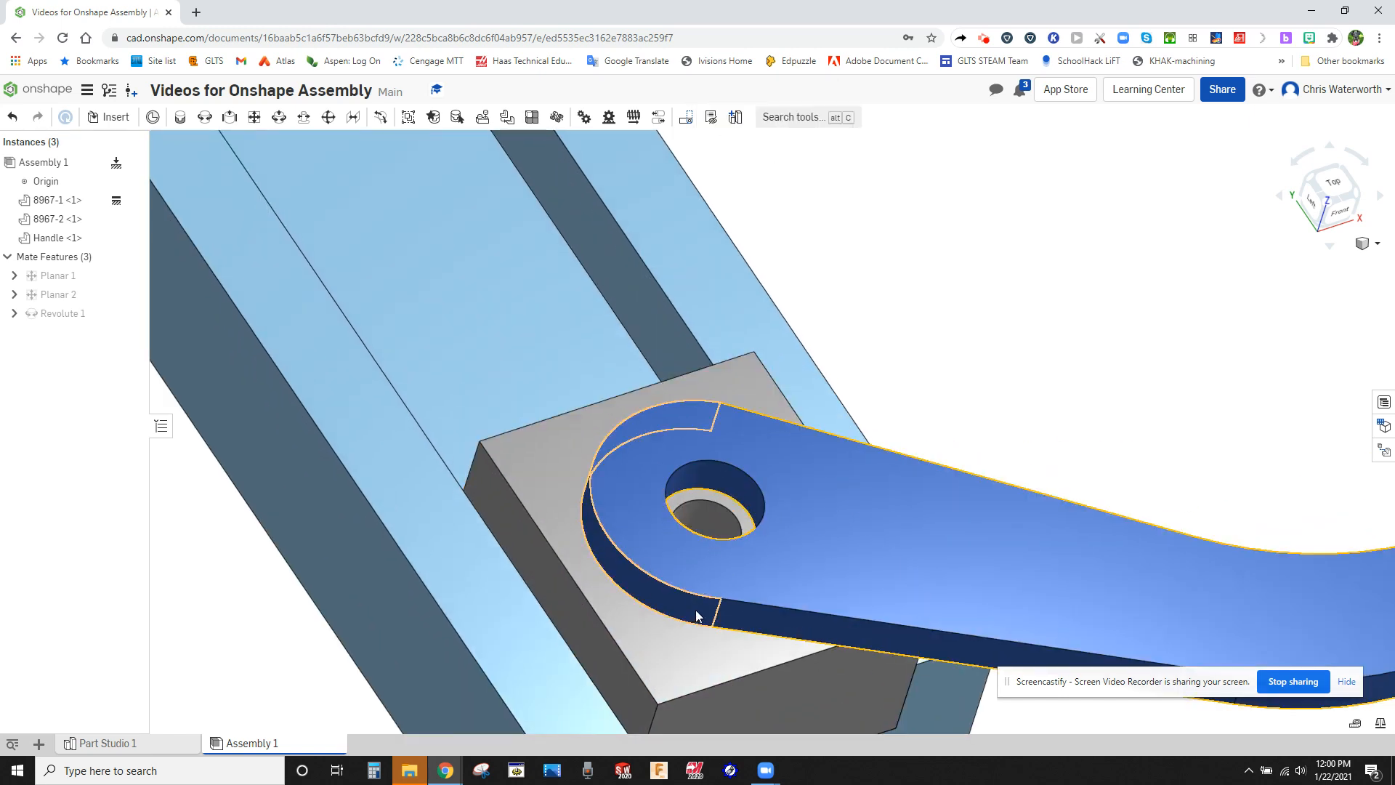
right_drag(695, 609, 718, 559)
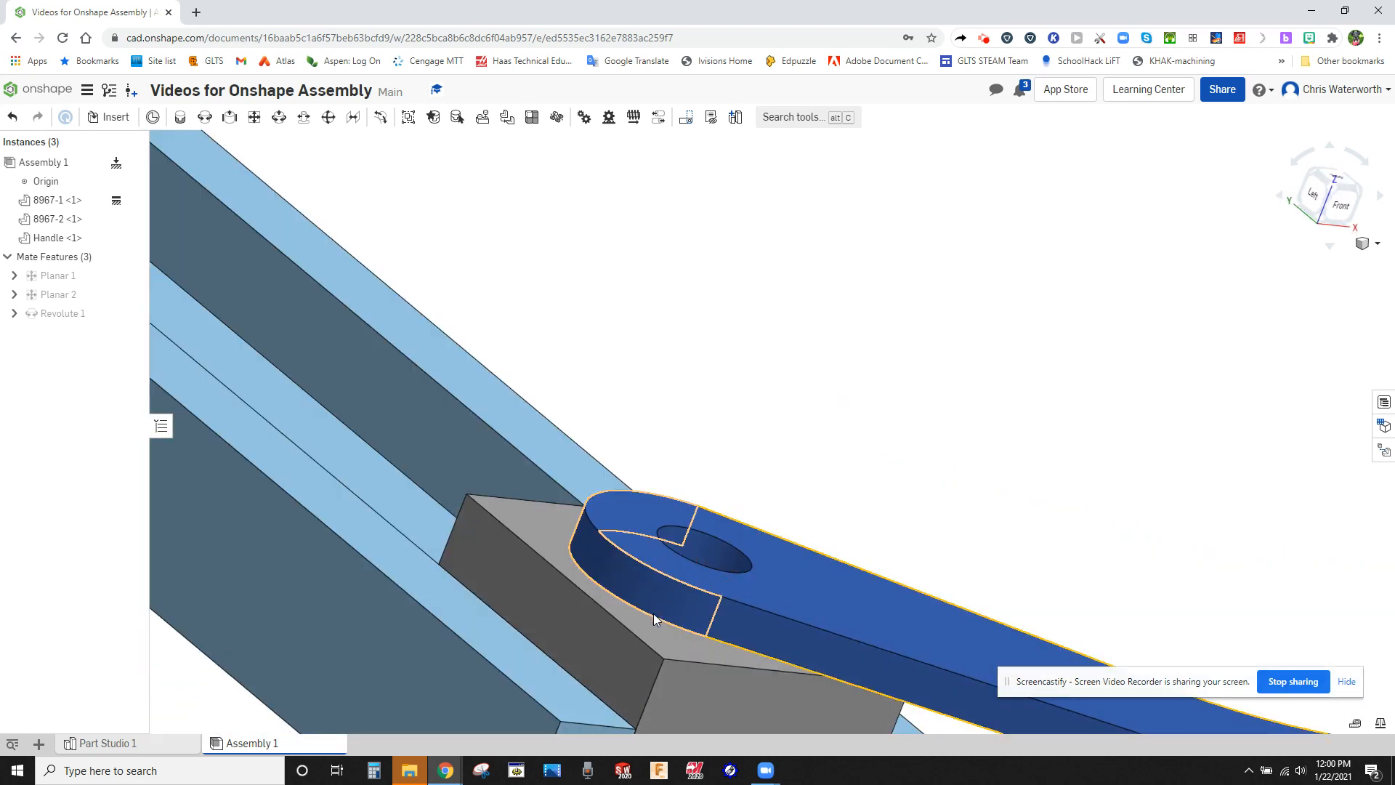
key(f)
right_drag(850, 377, 826, 411)
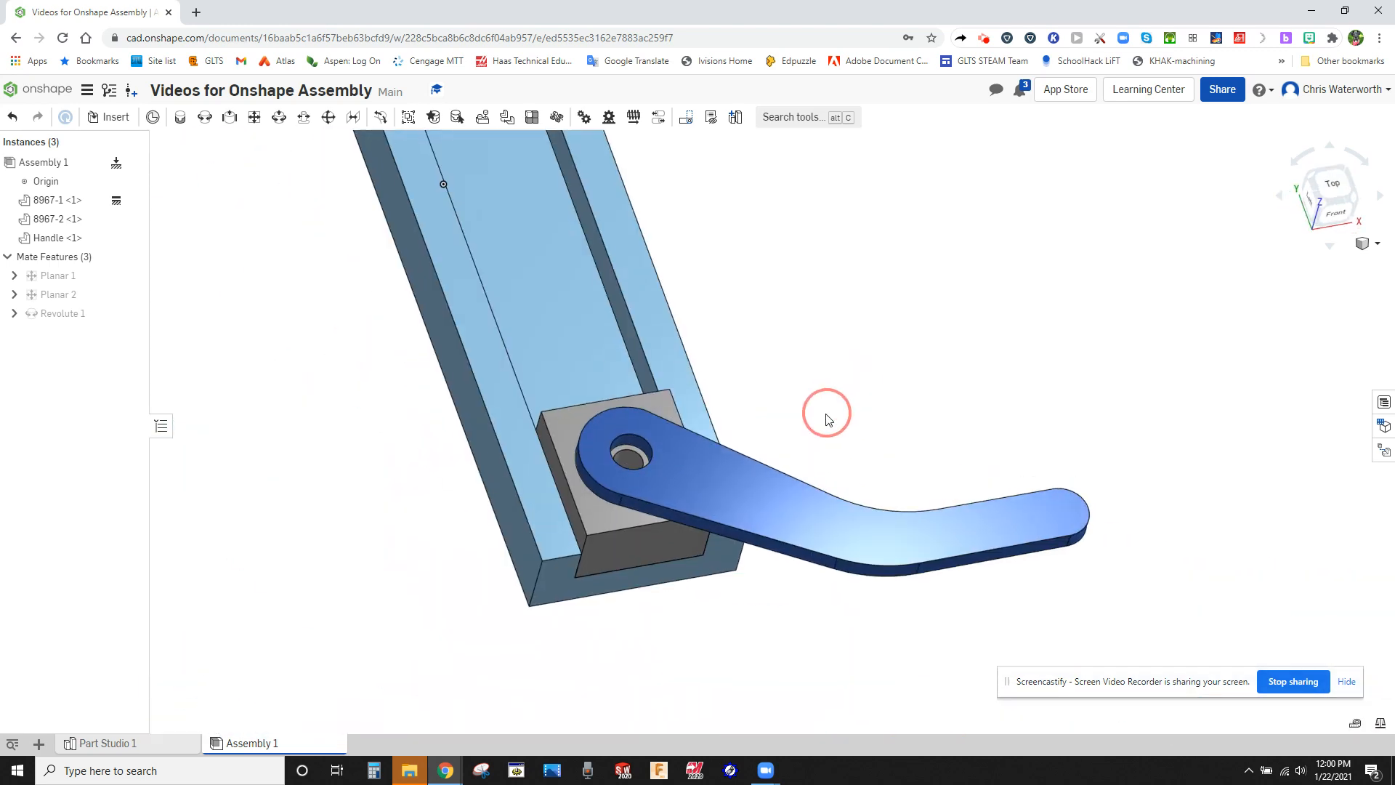
Test the mates by swinging the handle around its pivot and moving it with the block to the channel's far end.
drag(1032, 529, 336, 270)
scroll(511, 488, down, 6)
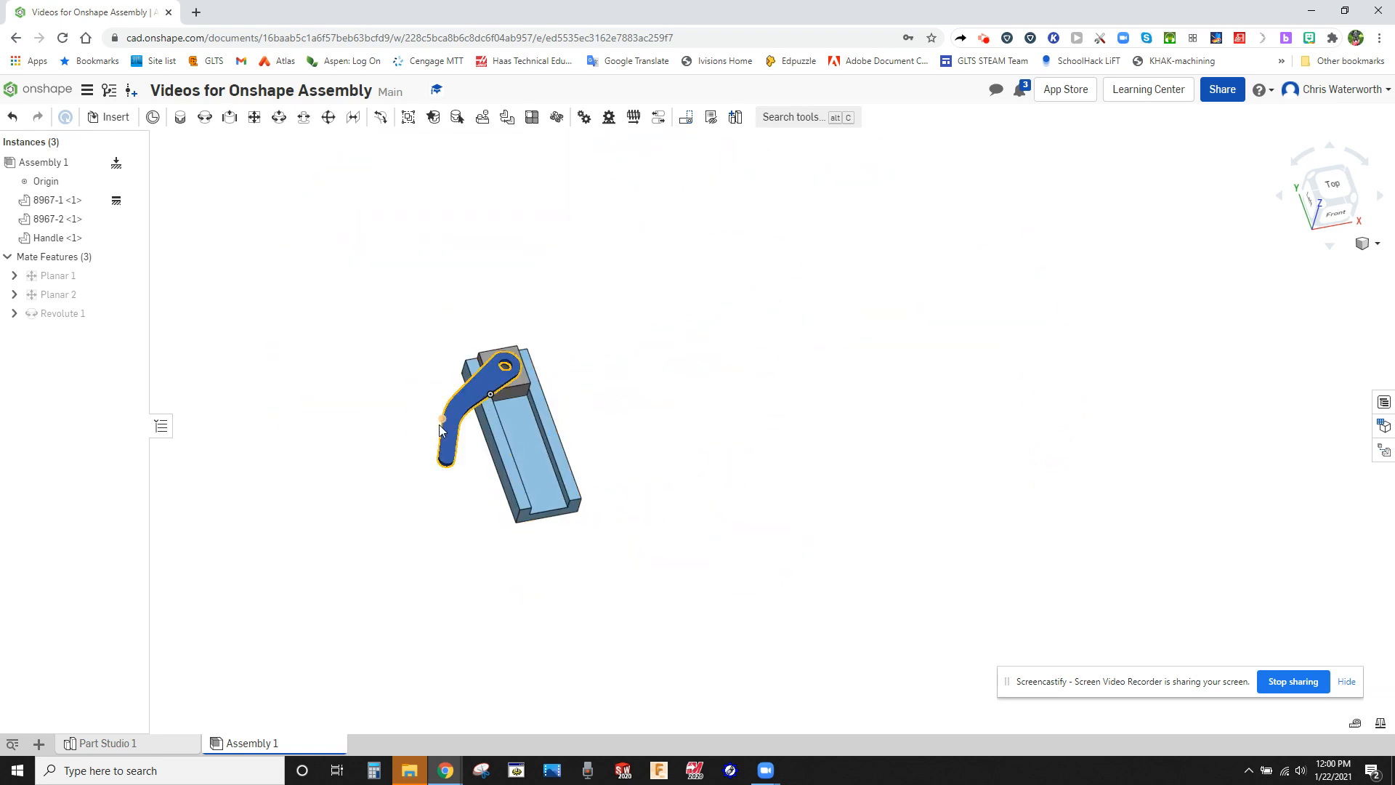
right_drag(544, 492, 576, 508)
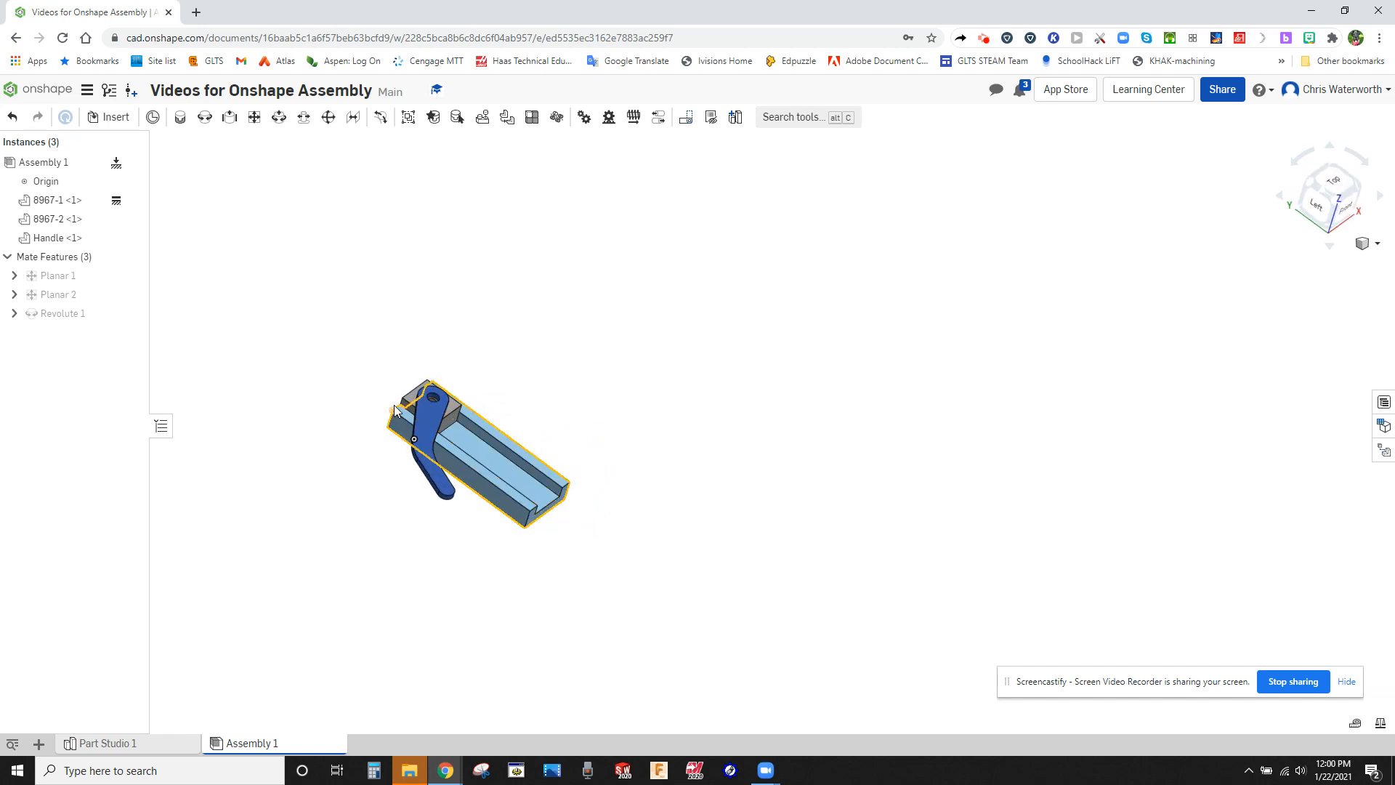
scroll(394, 410, up, 5)
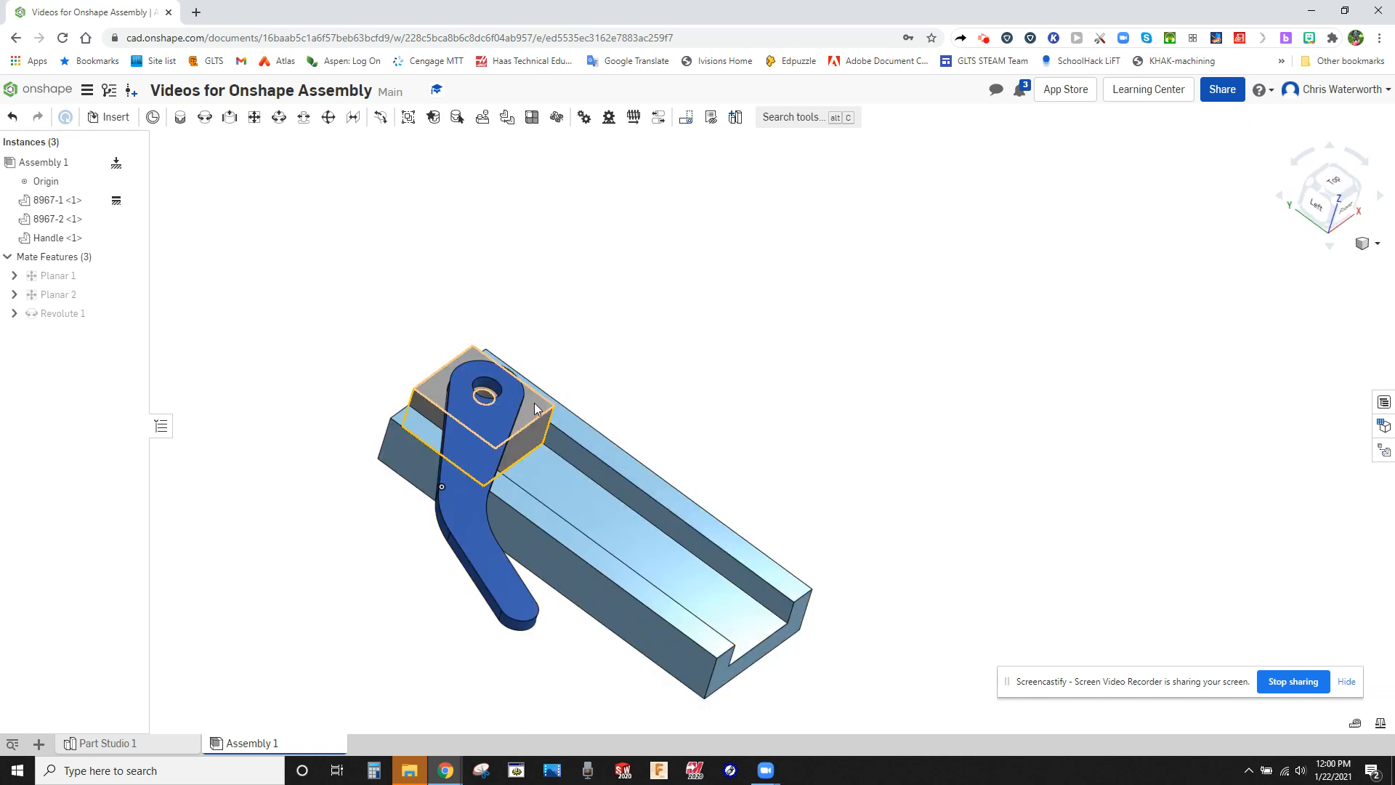
Slide the block along the channel to its front end and swing the handle out beyond the channel's side, leaving nothing selected.
drag(534, 403, 534, 457)
click(785, 425)
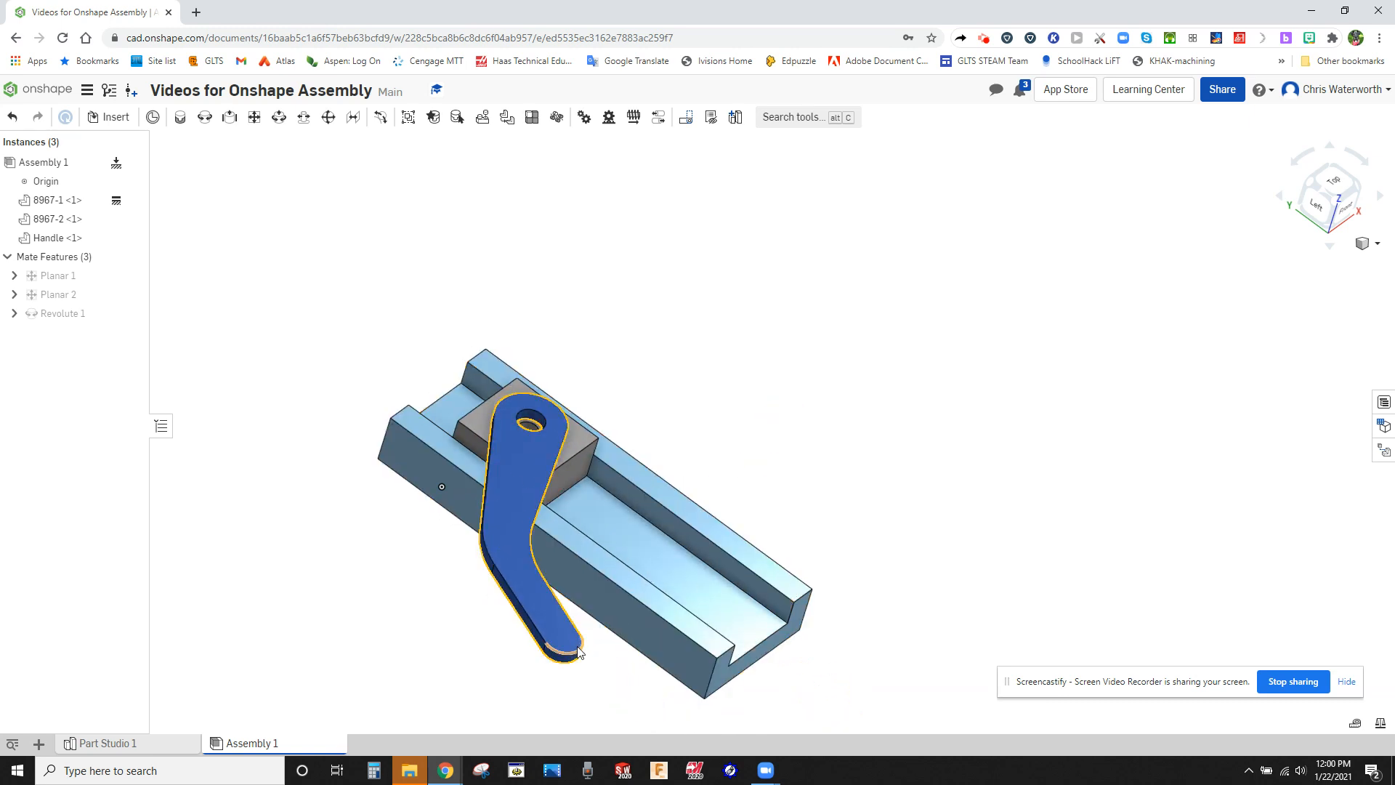
drag(578, 652, 907, 477)
click(842, 420)
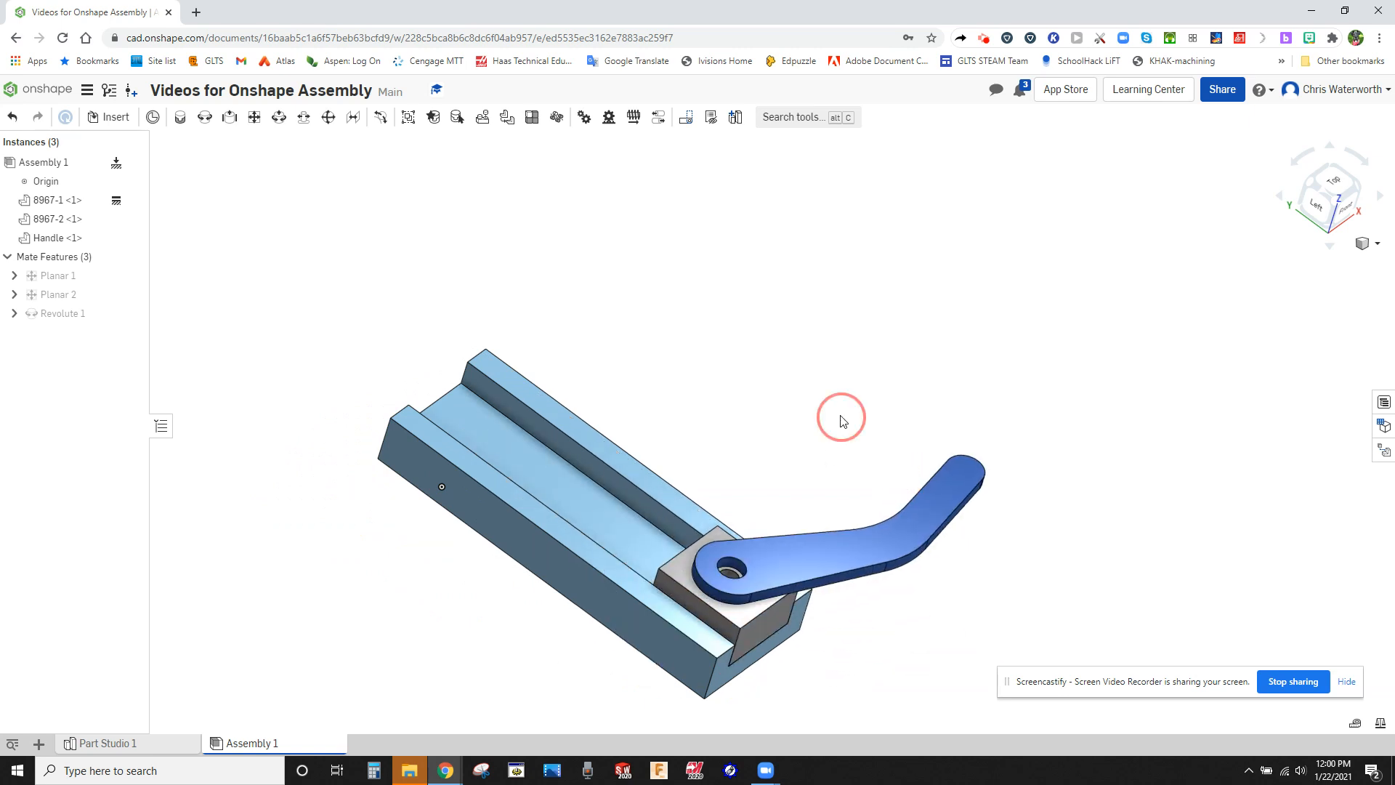
Examine the assembled channel, block and handle at the channel's front end from several angles and distances.
right_drag(840, 415, 835, 393)
scroll(745, 663, up, 3)
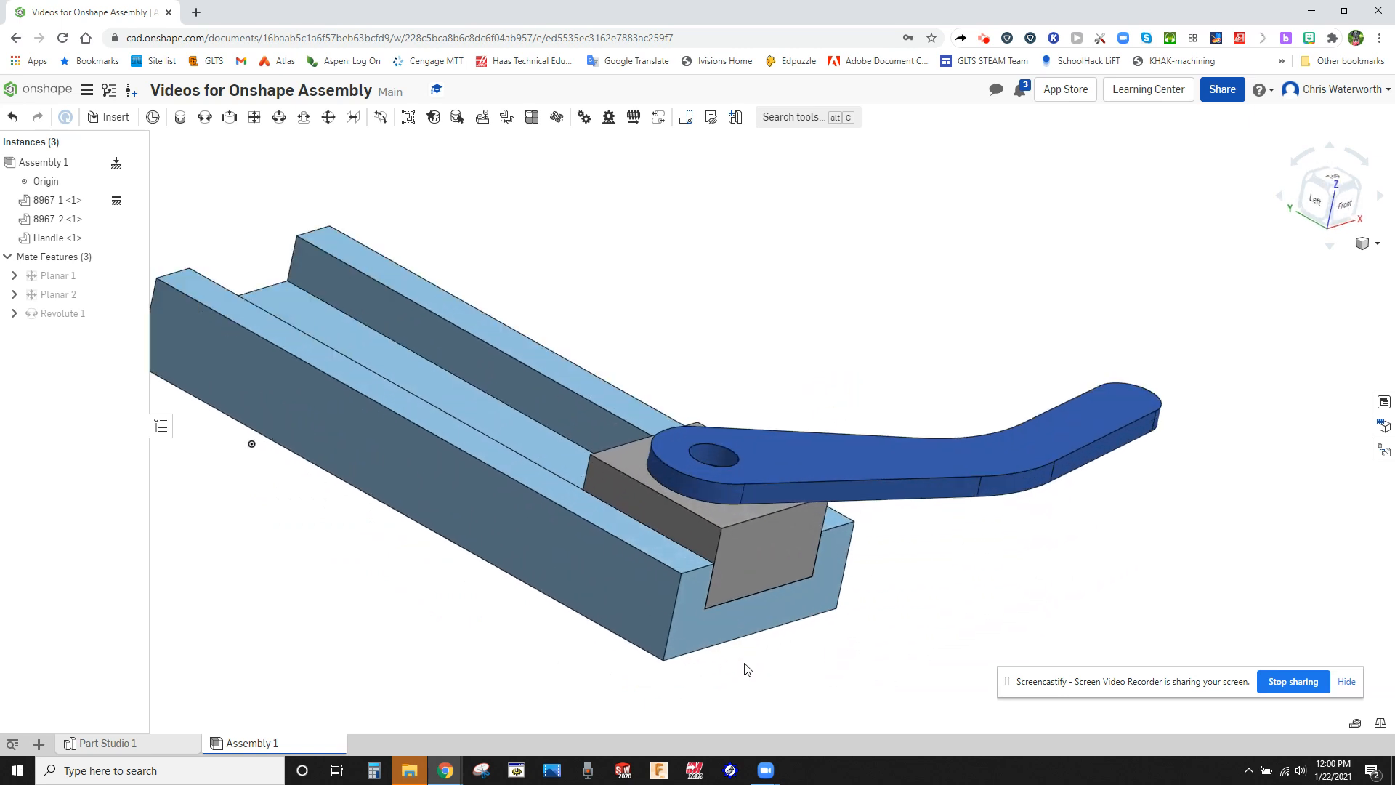
scroll(747, 668, down, 3)
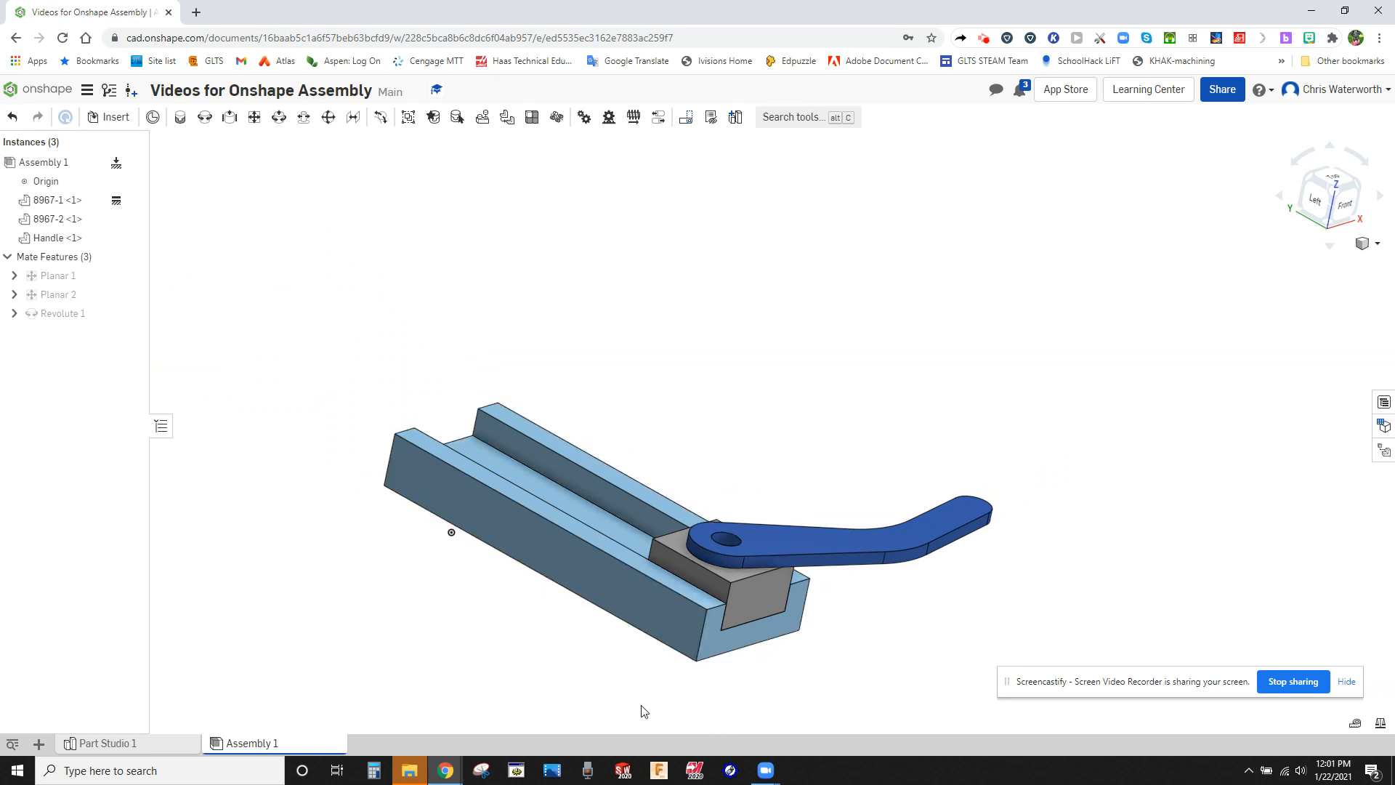
right_drag(641, 698, 620, 704)
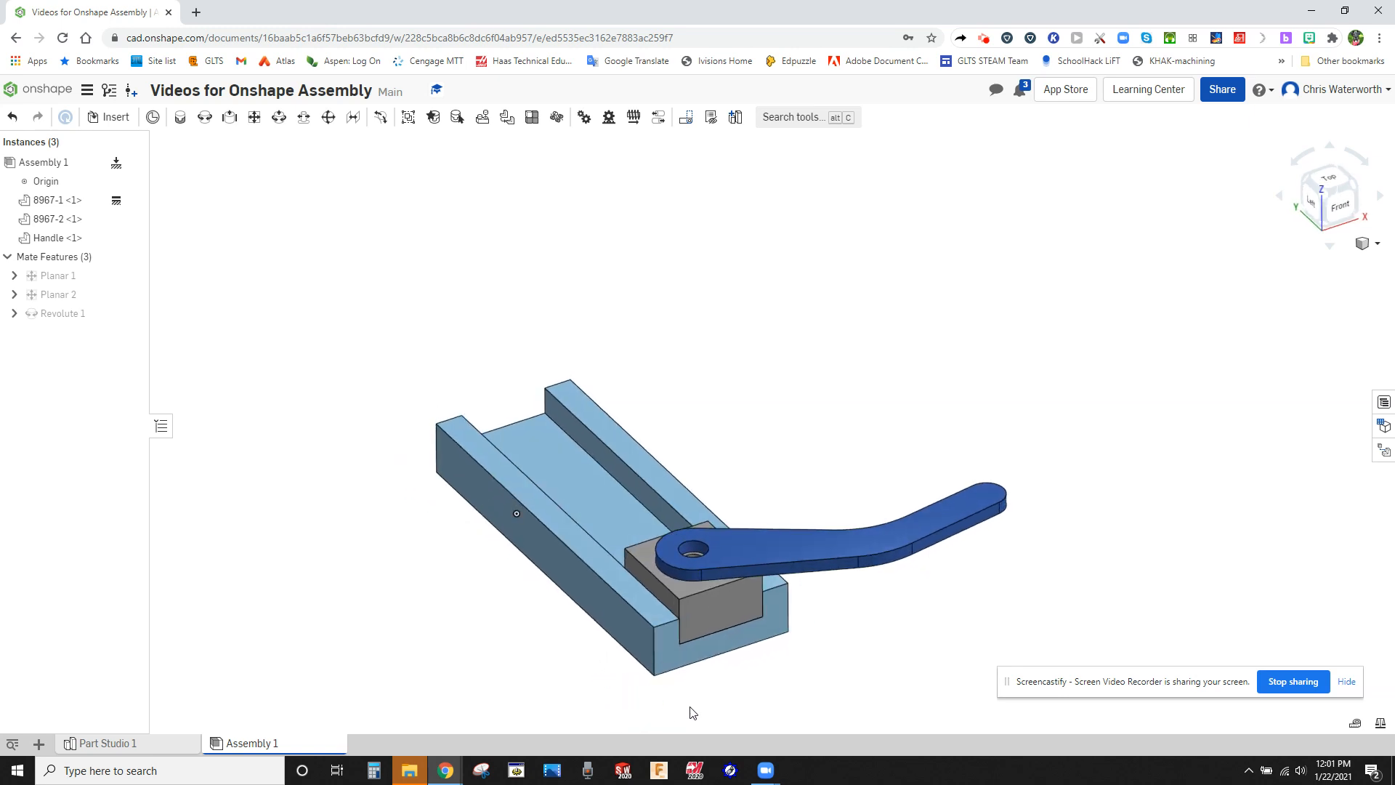
scroll(688, 694, up, 3)
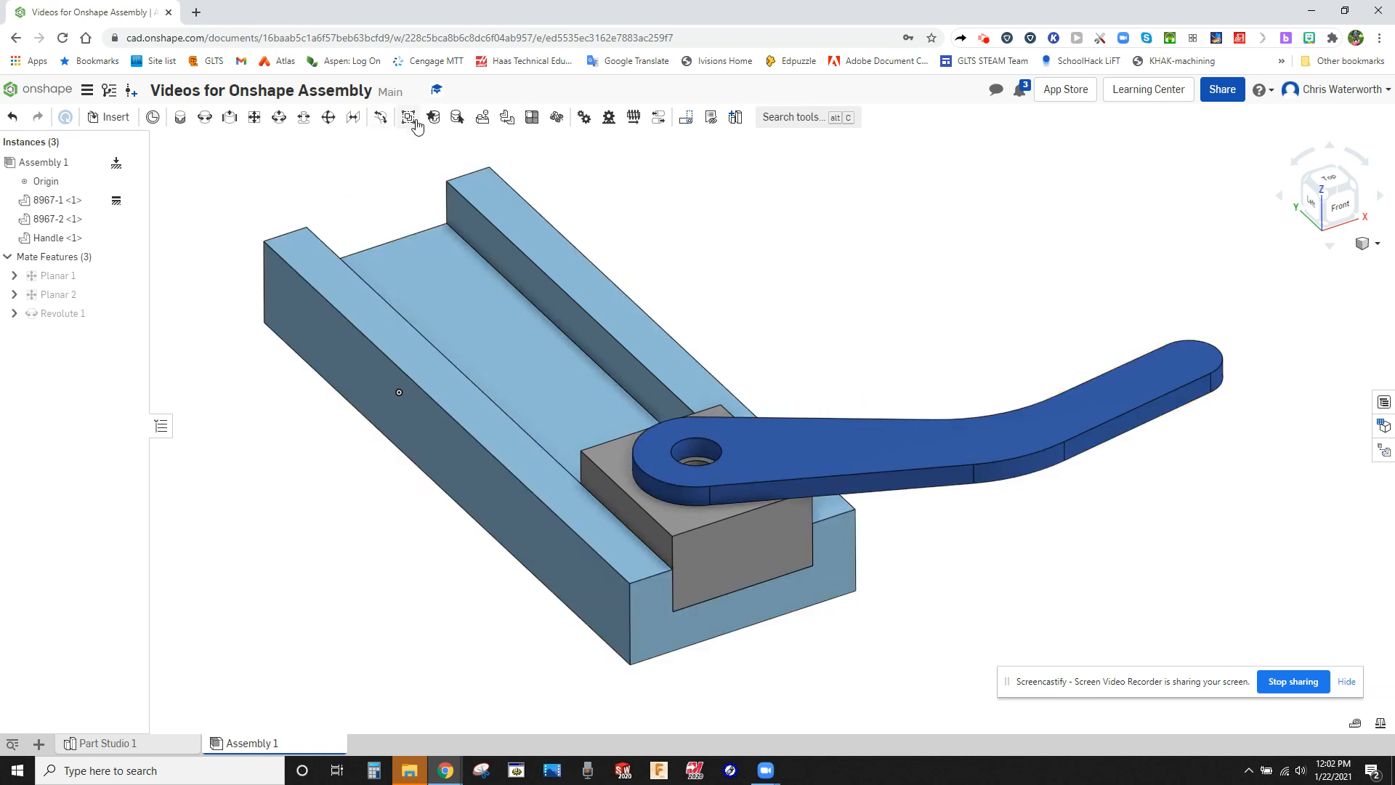
scroll(756, 248, down, 3)
click(752, 244)
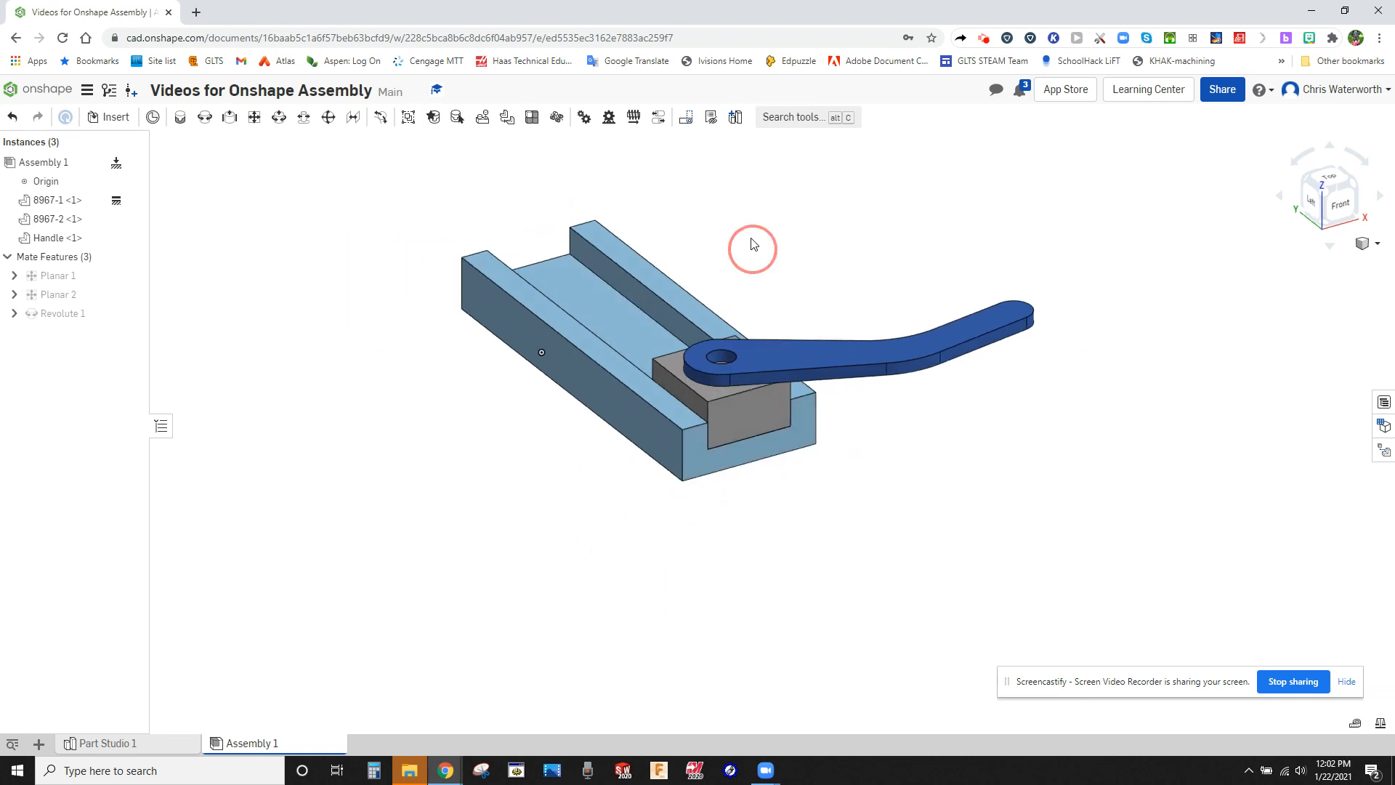
right_drag(753, 244, 754, 264)
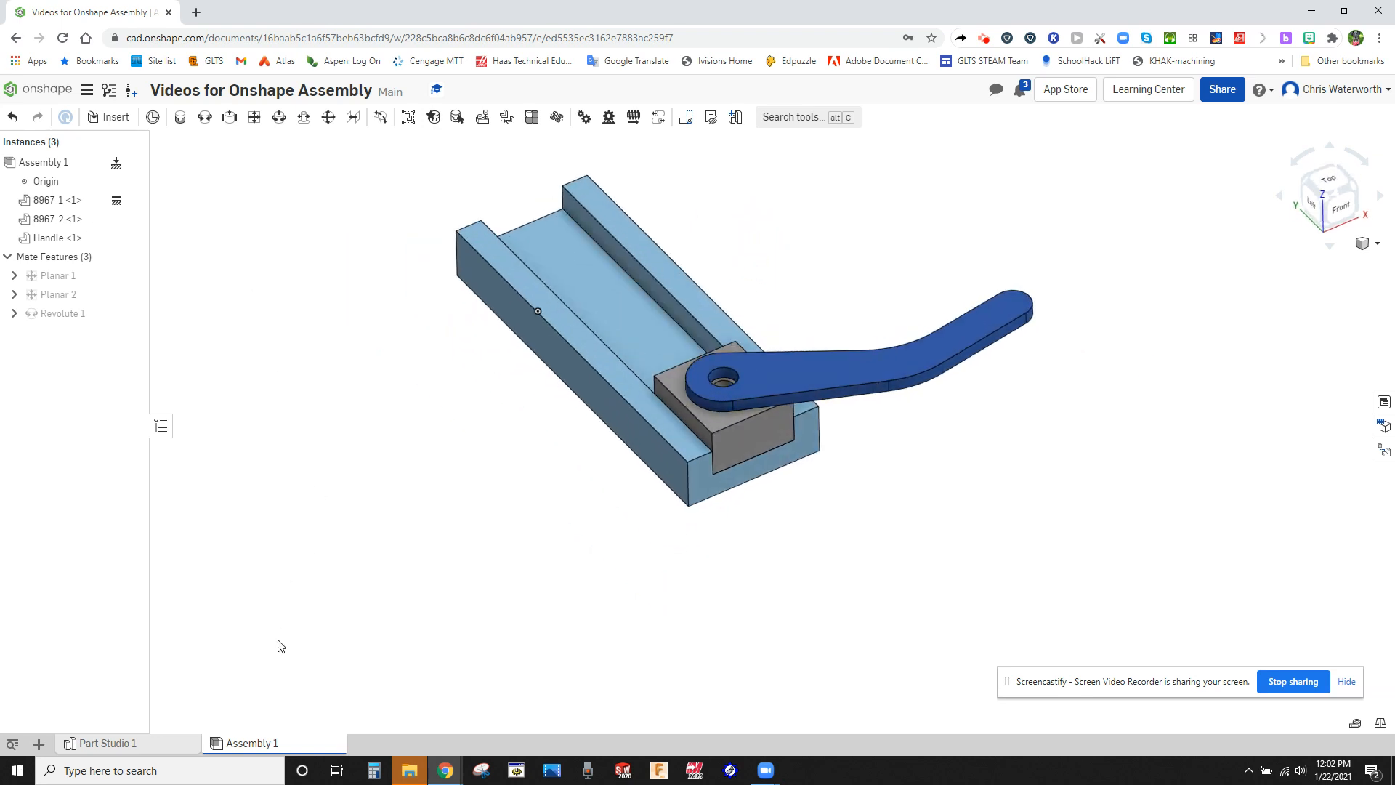
Review the source parts in Part Studio 1, return to Assembly 1 and highlight the geometry joined by the Revolute mate.
click(134, 741)
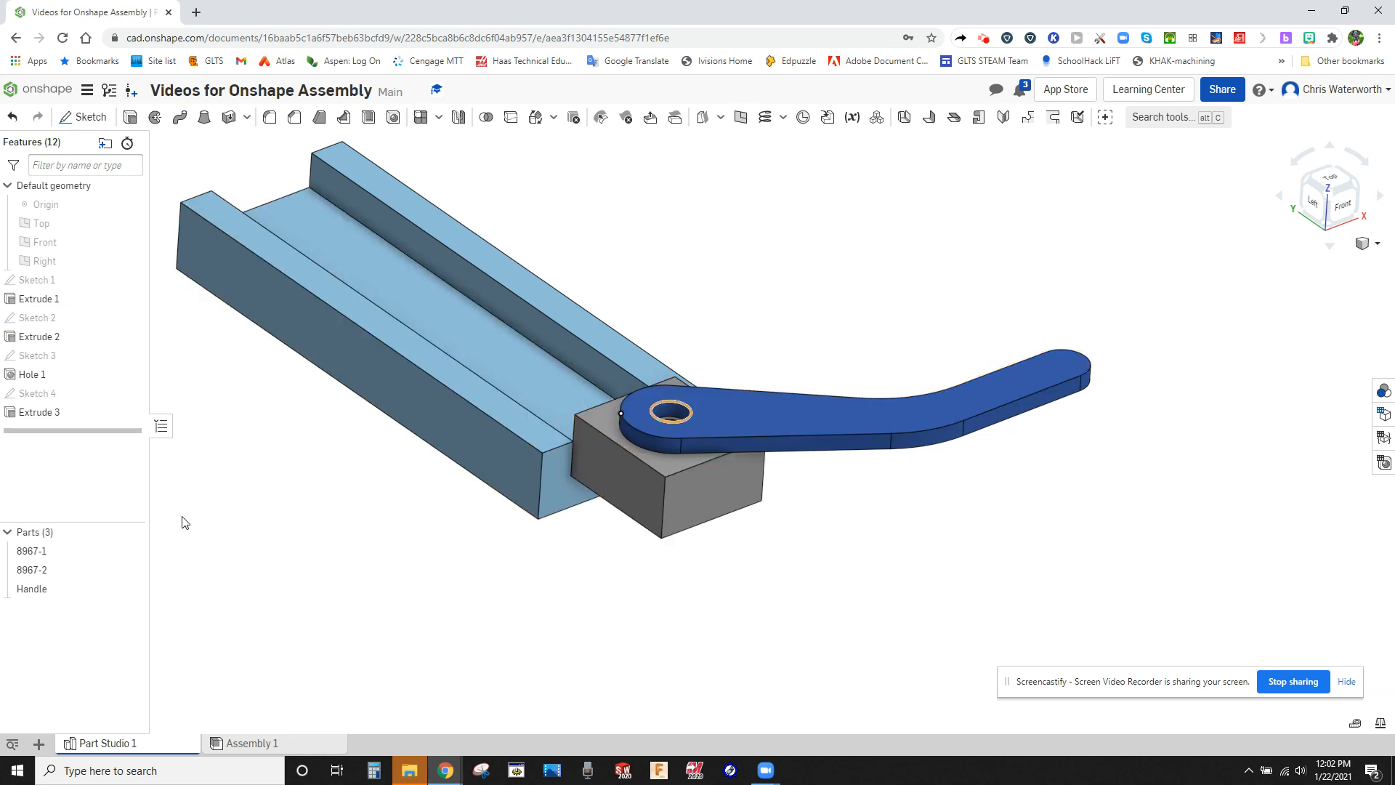
click(255, 743)
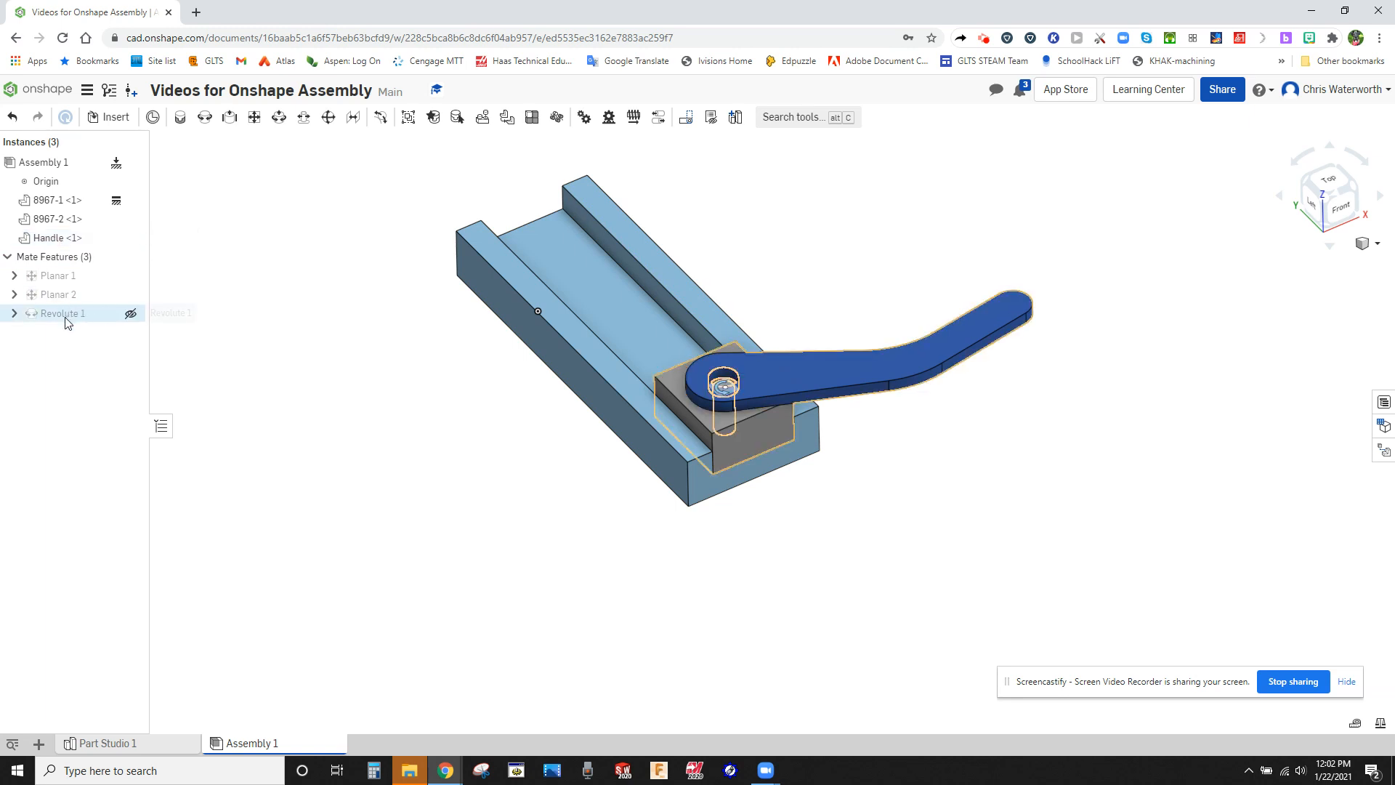
mouse_move(66, 320)
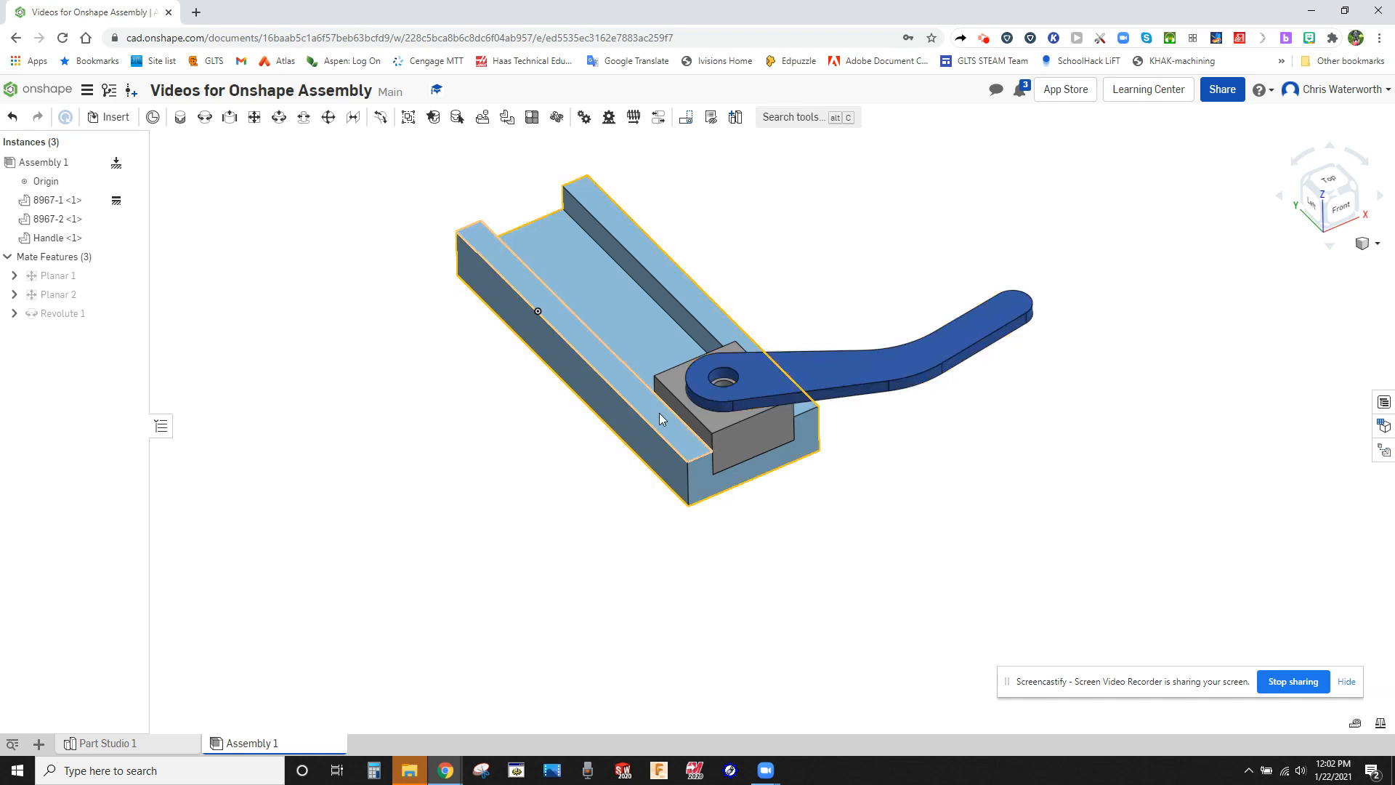
Move the block back toward the channel's far end by its handle and swing the handle across the channel.
drag(995, 313, 433, 305)
drag(794, 402, 803, 399)
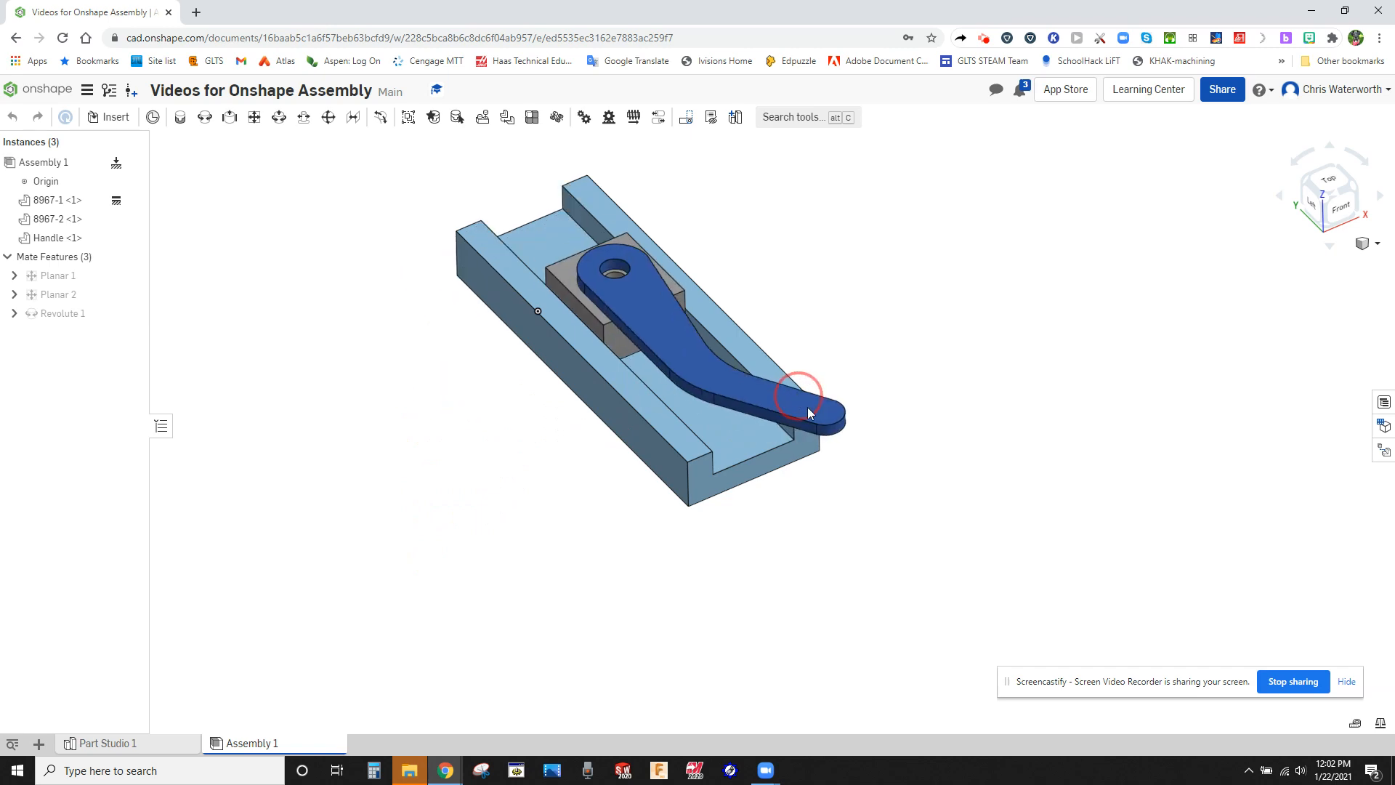